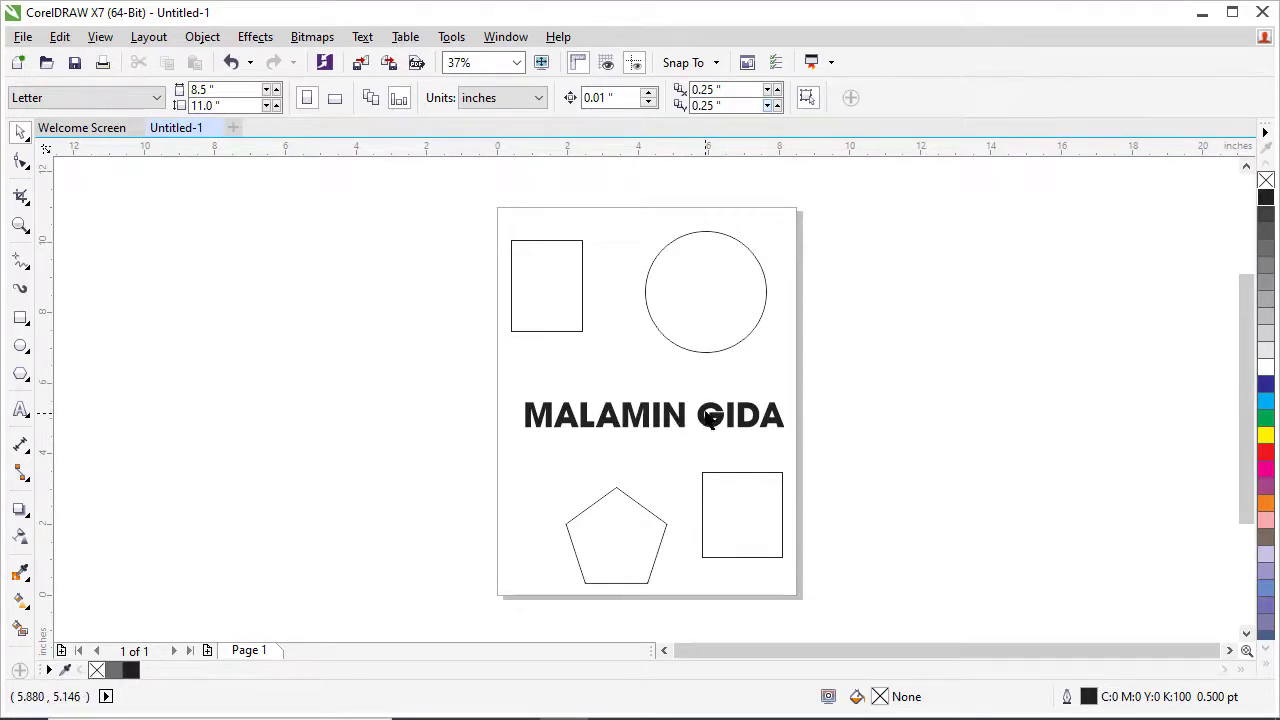
# - With nothing selected, set the document's default fill for graphic objects to blue (C:100 M:100 Y:0 K:0)
pyautogui.click(545, 300)
pyautogui.click(397, 330)
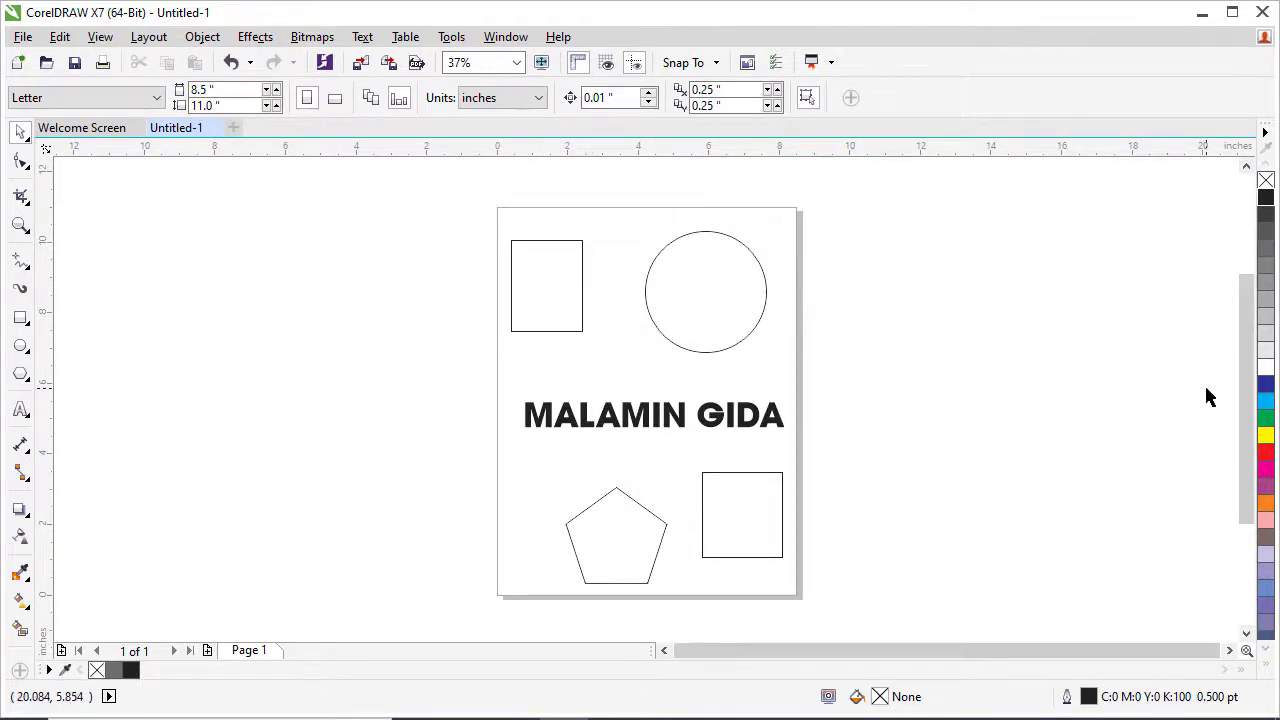
pyautogui.click(1265, 390)
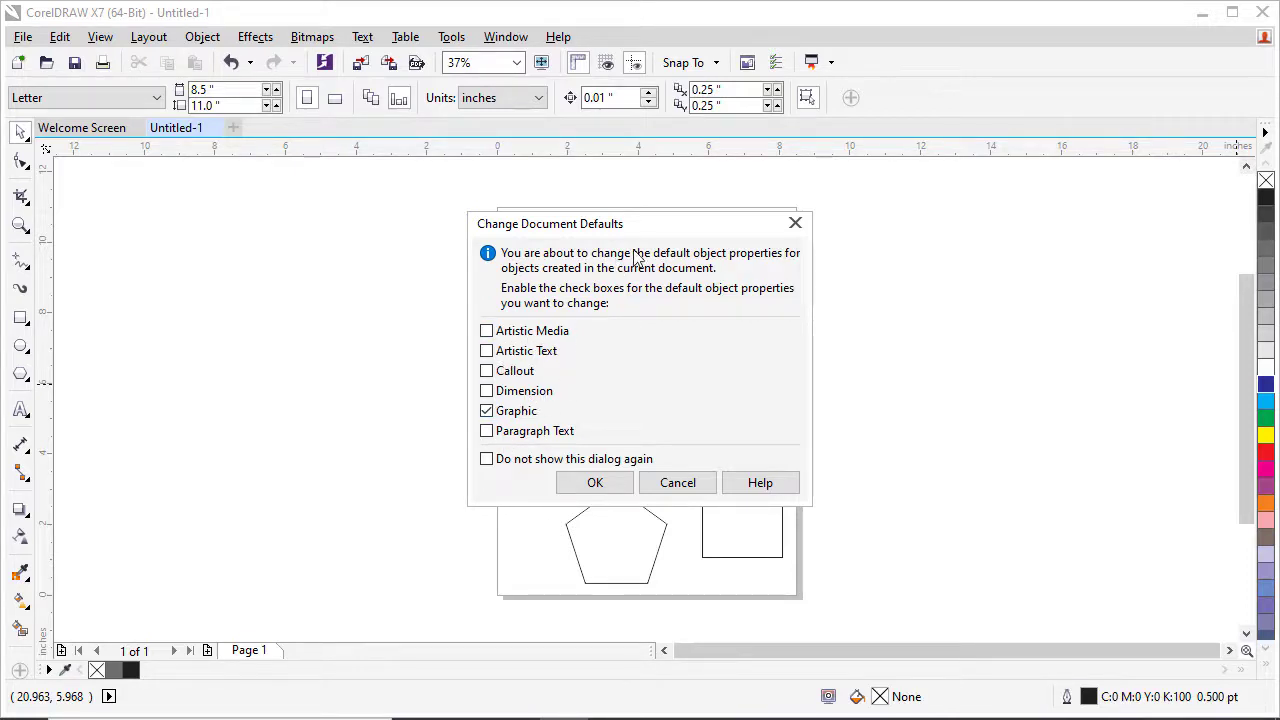
pyautogui.moveTo(653, 229); pyautogui.dragTo(903, 184)
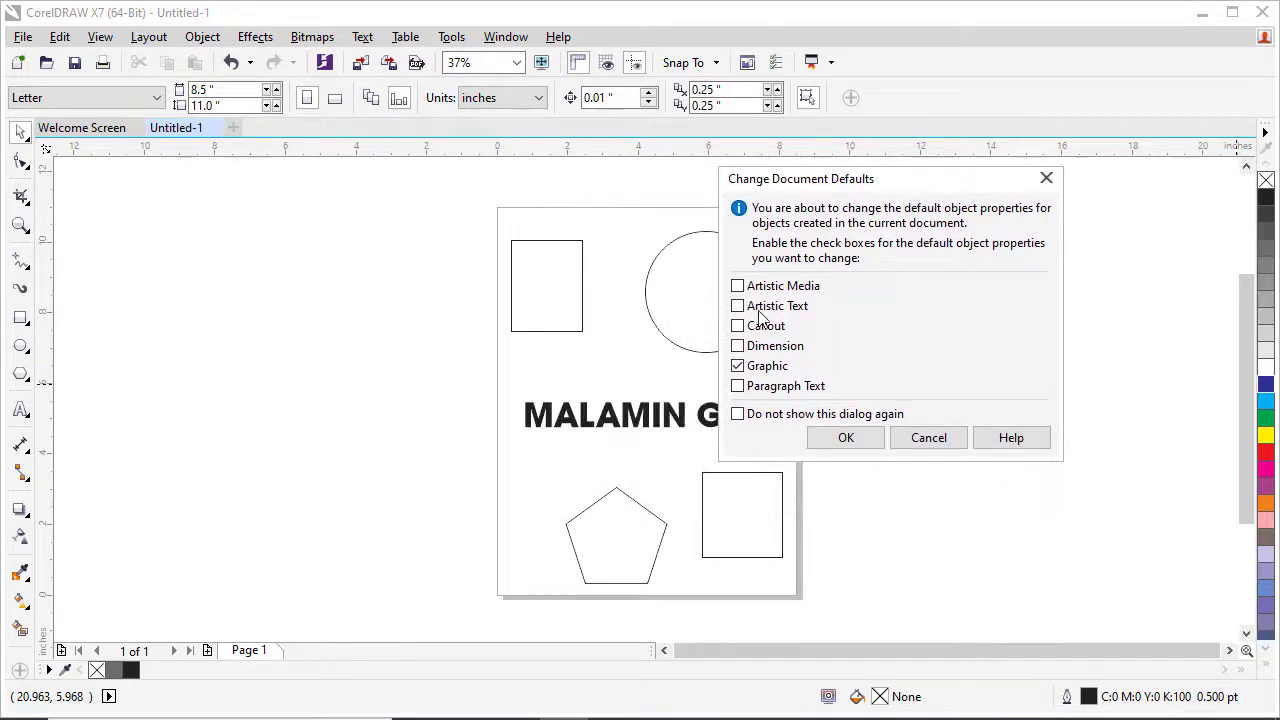
pyautogui.click(845, 441)
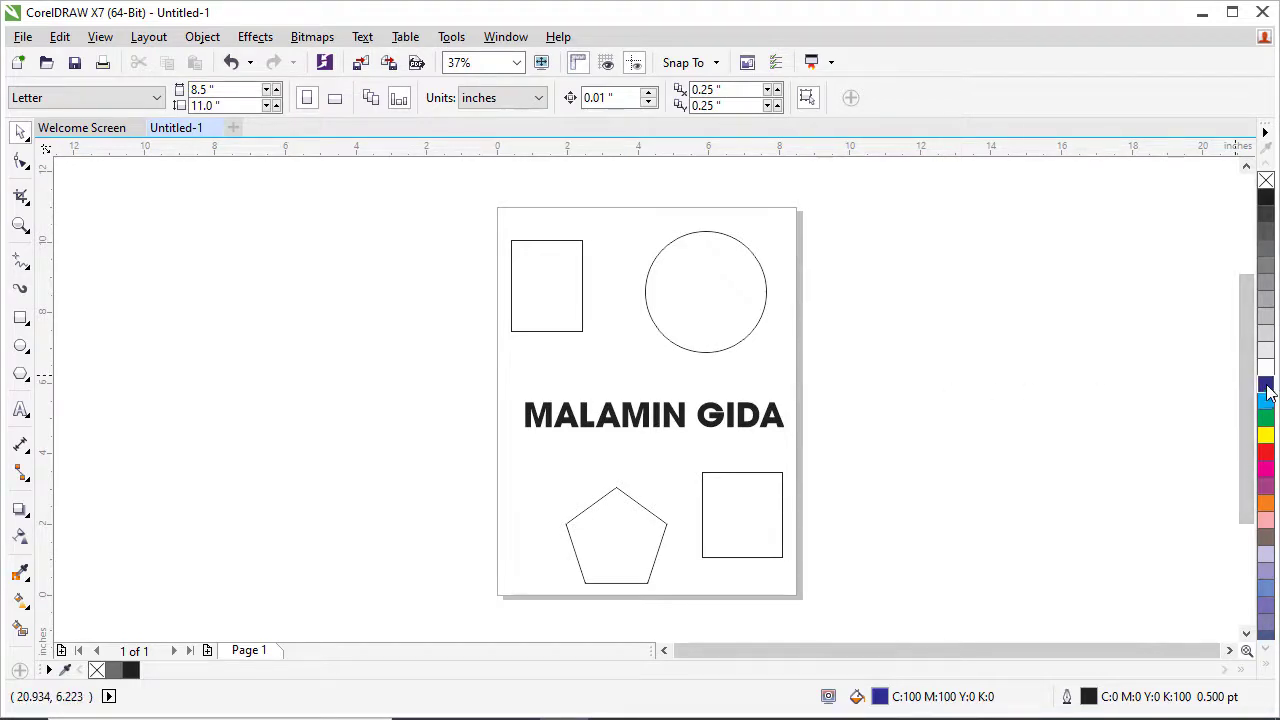
# - Draw a rectangle about 3.74 by 2.64 inches in the empty area beside the page's upper half
pyautogui.click(20, 318)
pyautogui.moveTo(170, 301); pyautogui.dragTo(303, 396)
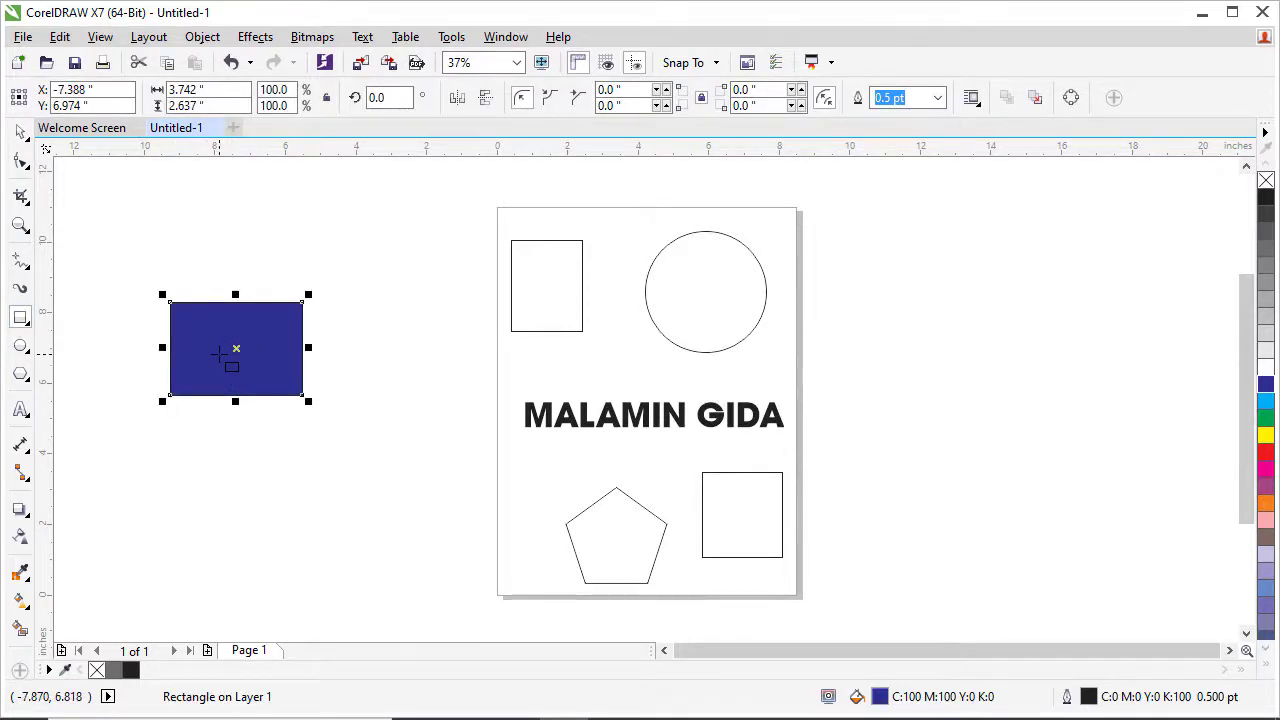
pyautogui.click(20, 131)
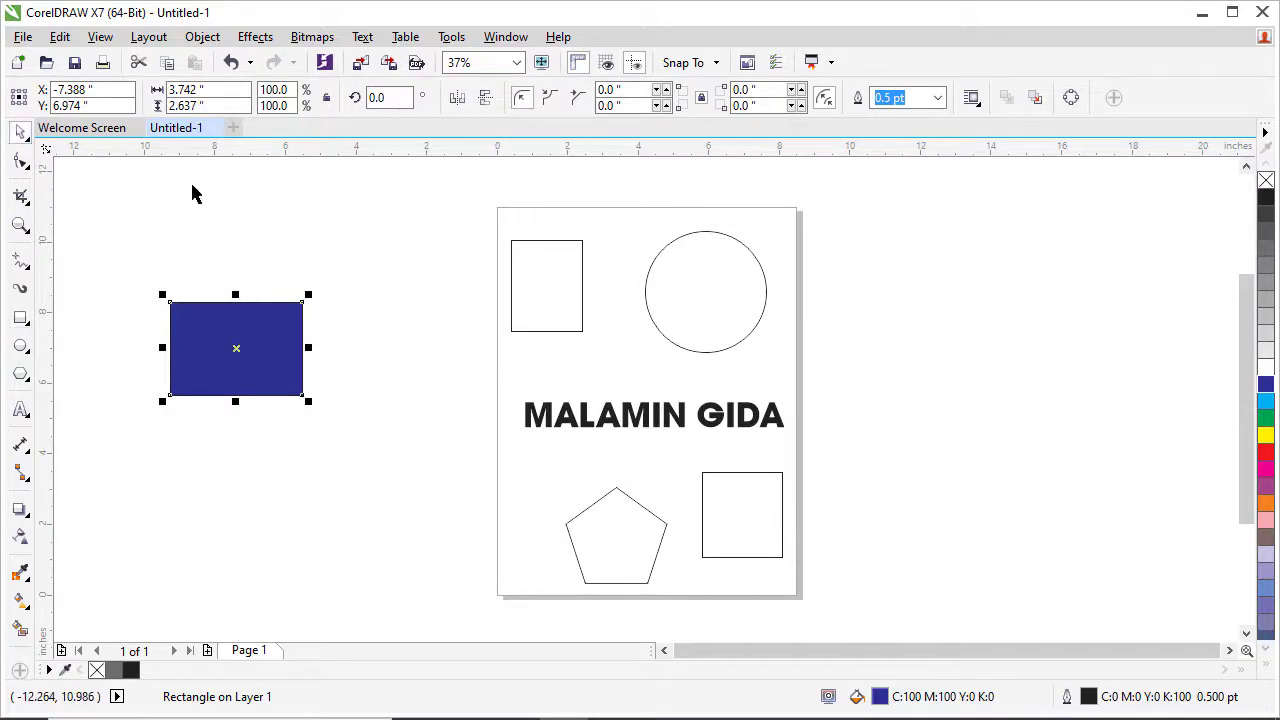
# - Deselect the rectangle and set the default fill for graphic objects to red (C:0 M:100 Y:100 K:0)
pyautogui.click(349, 279)
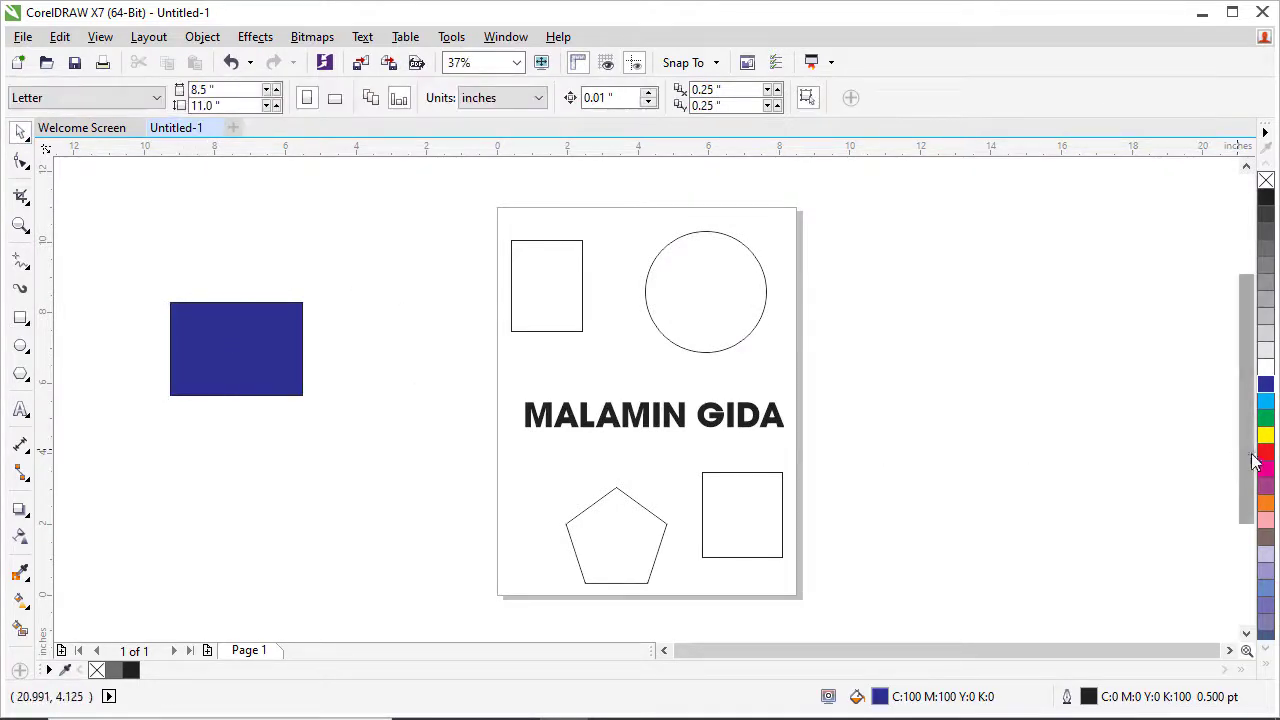
pyautogui.click(1266, 384)
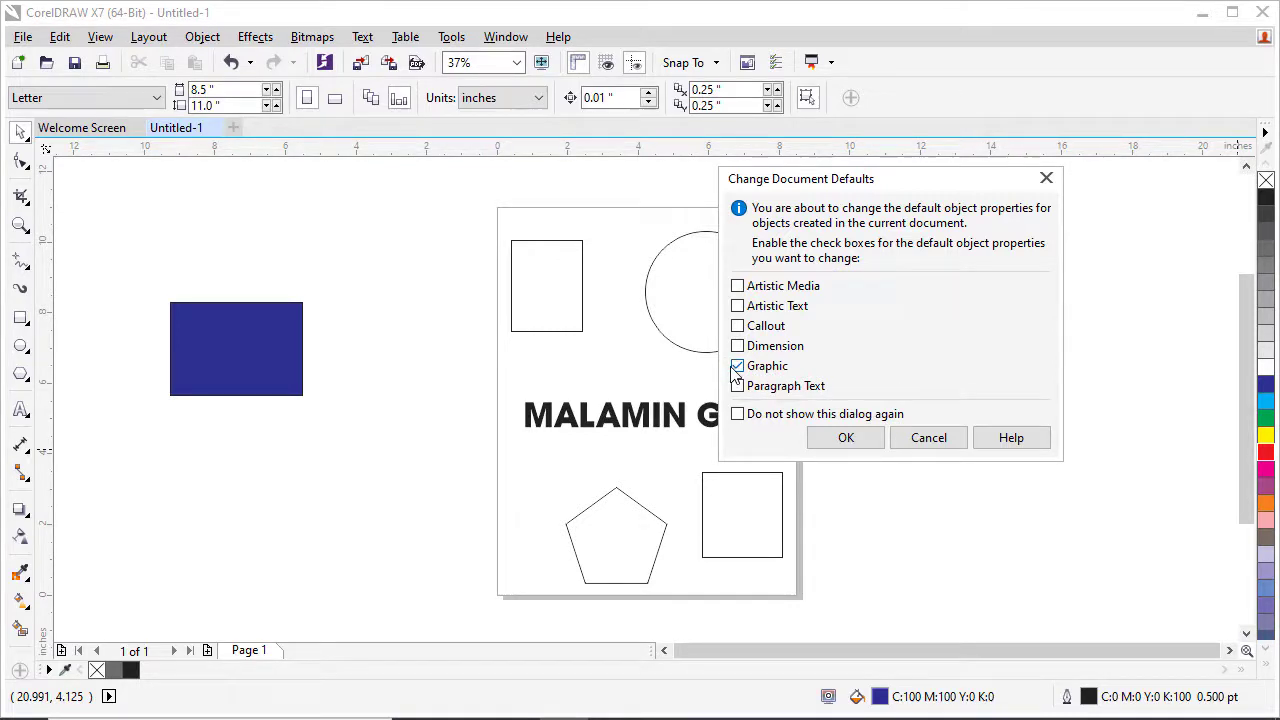
pyautogui.click(846, 437)
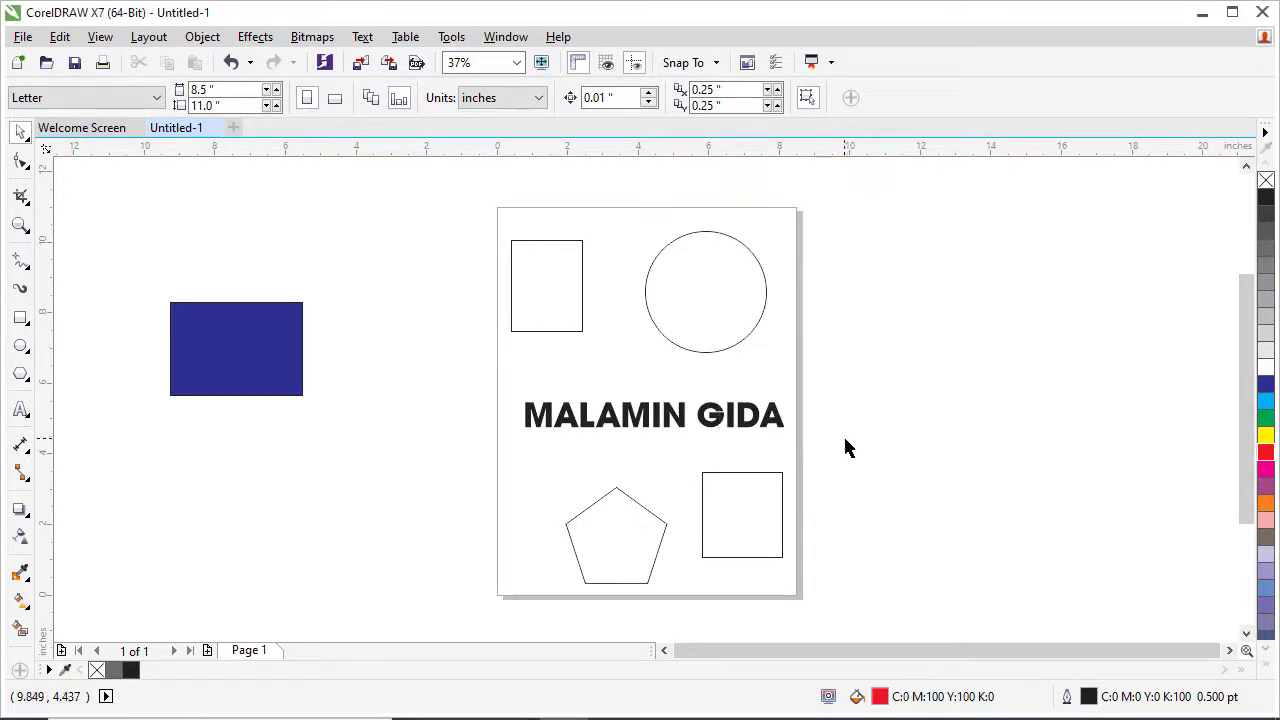
# - Draw an ellipse about 3.63 by 3.77 inches between the blue rectangle and the page
pyautogui.click(20, 345)
pyautogui.moveTo(343, 246); pyautogui.dragTo(471, 378)
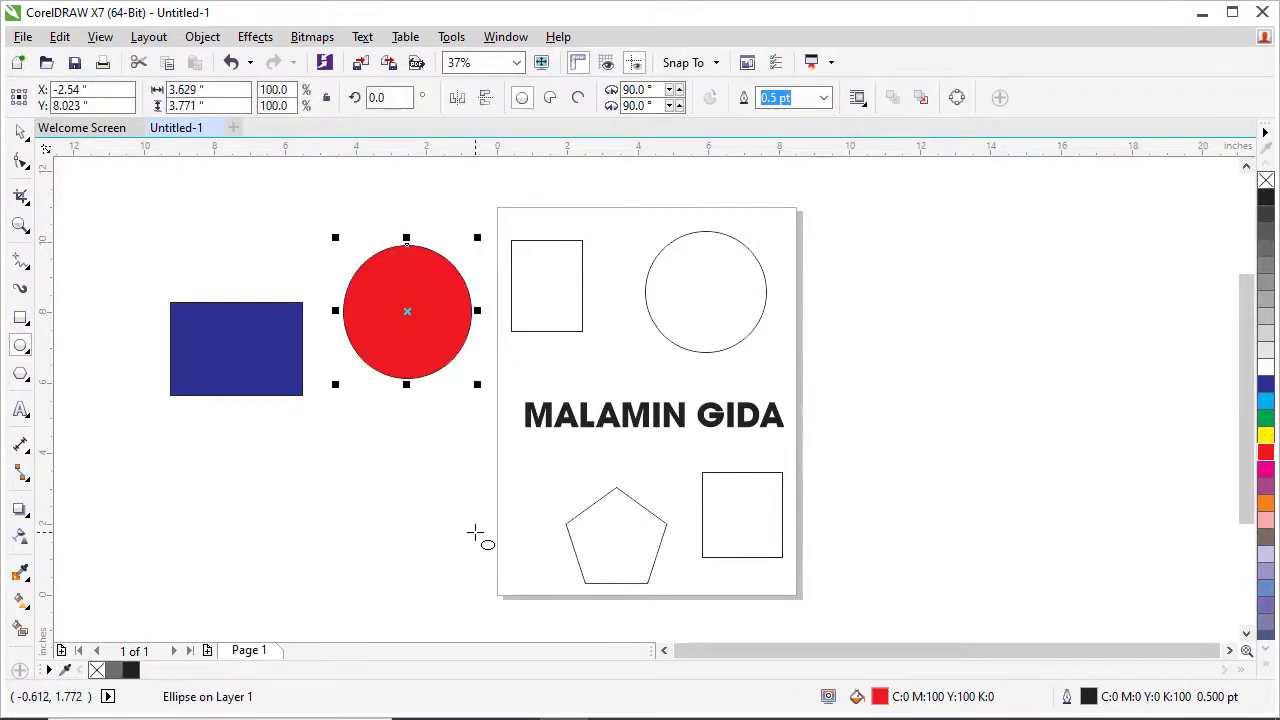
pyautogui.click(20, 133)
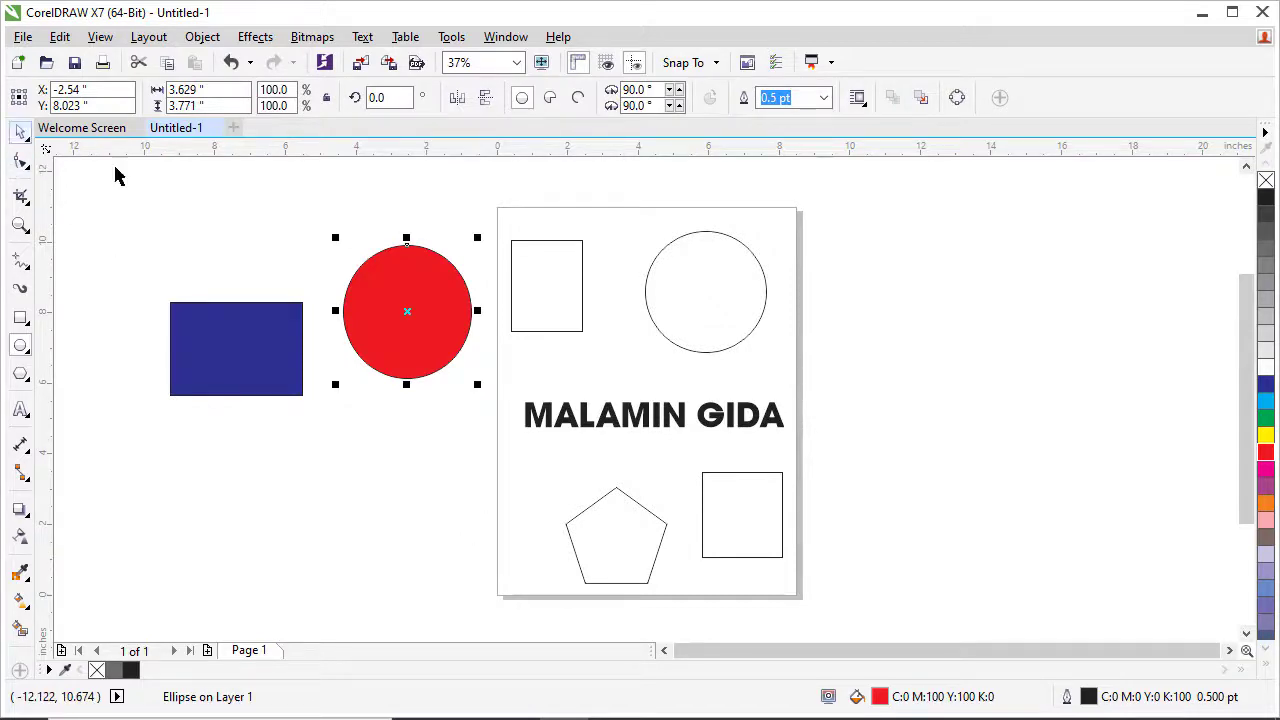
# - Select both the blue rectangle and the red ellipse outside the page and delete them
pyautogui.moveTo(119, 180); pyautogui.dragTo(145, 192)
pyautogui.moveTo(296, 244); pyautogui.dragTo(473, 438)
pyautogui.rightClick(398, 334)
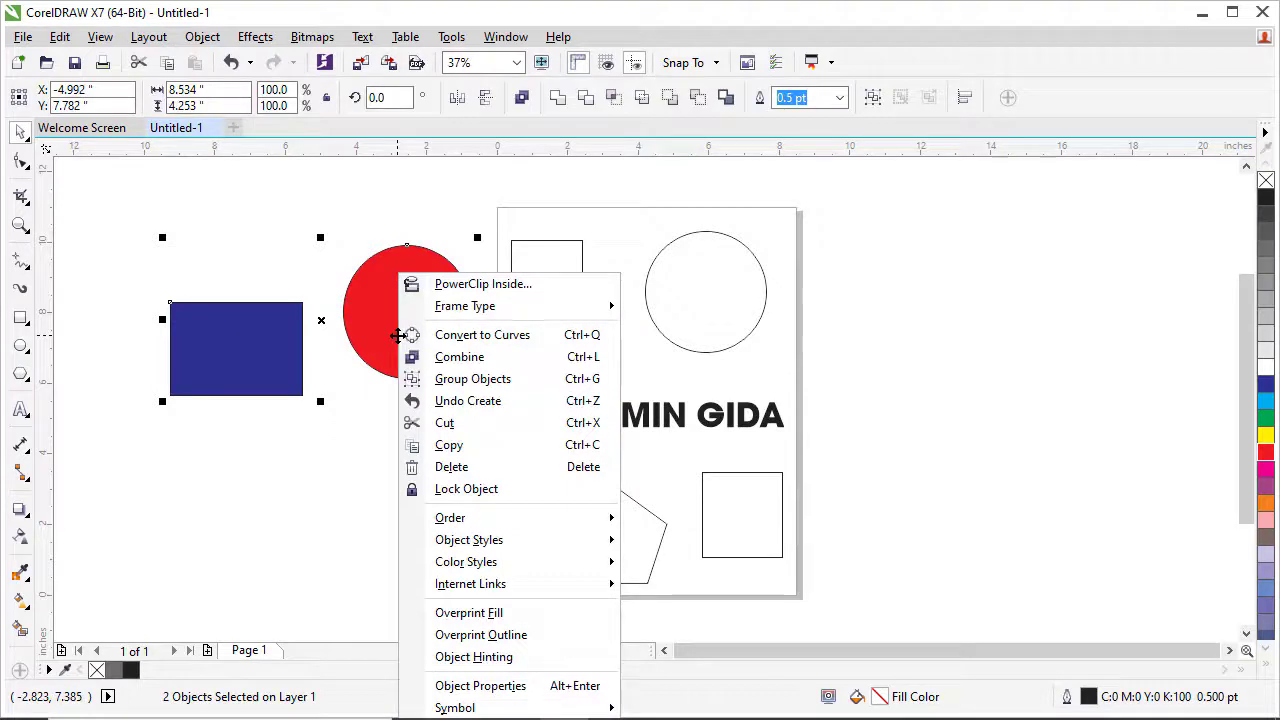
pyautogui.click(466, 472)
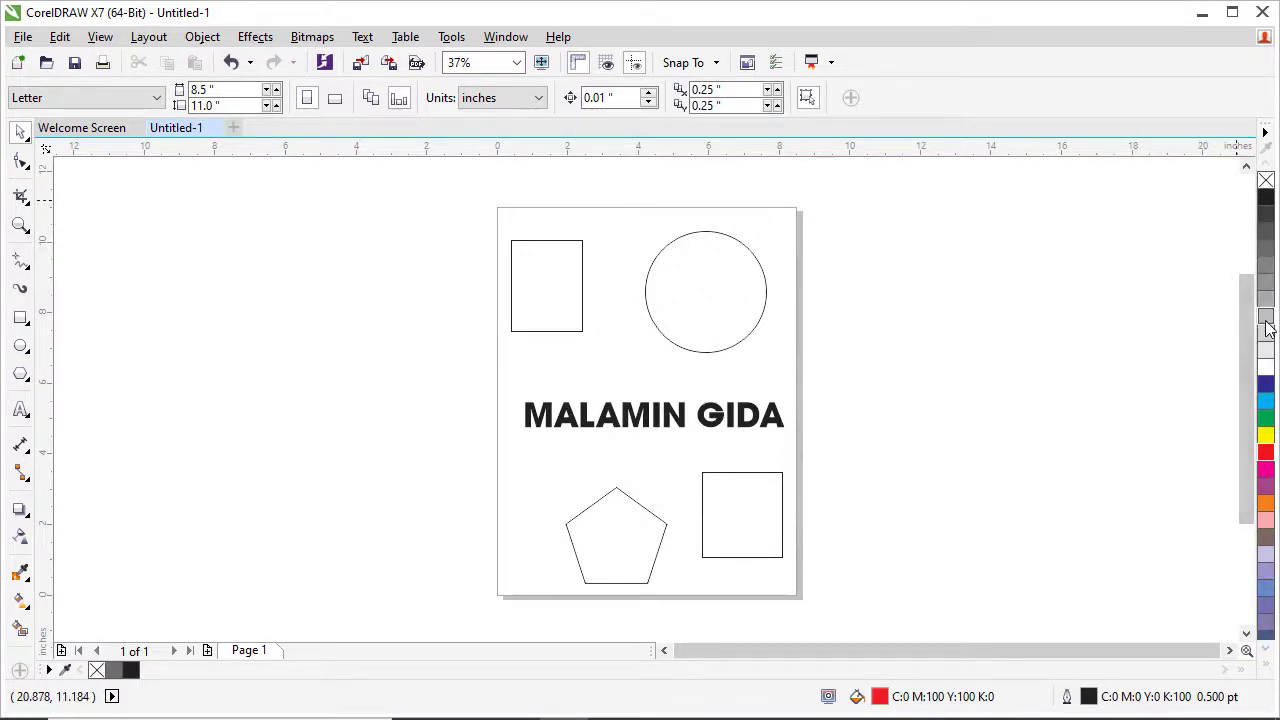
# - Display the RGB Palette alongside the default color palette
pyautogui.click(507, 40)
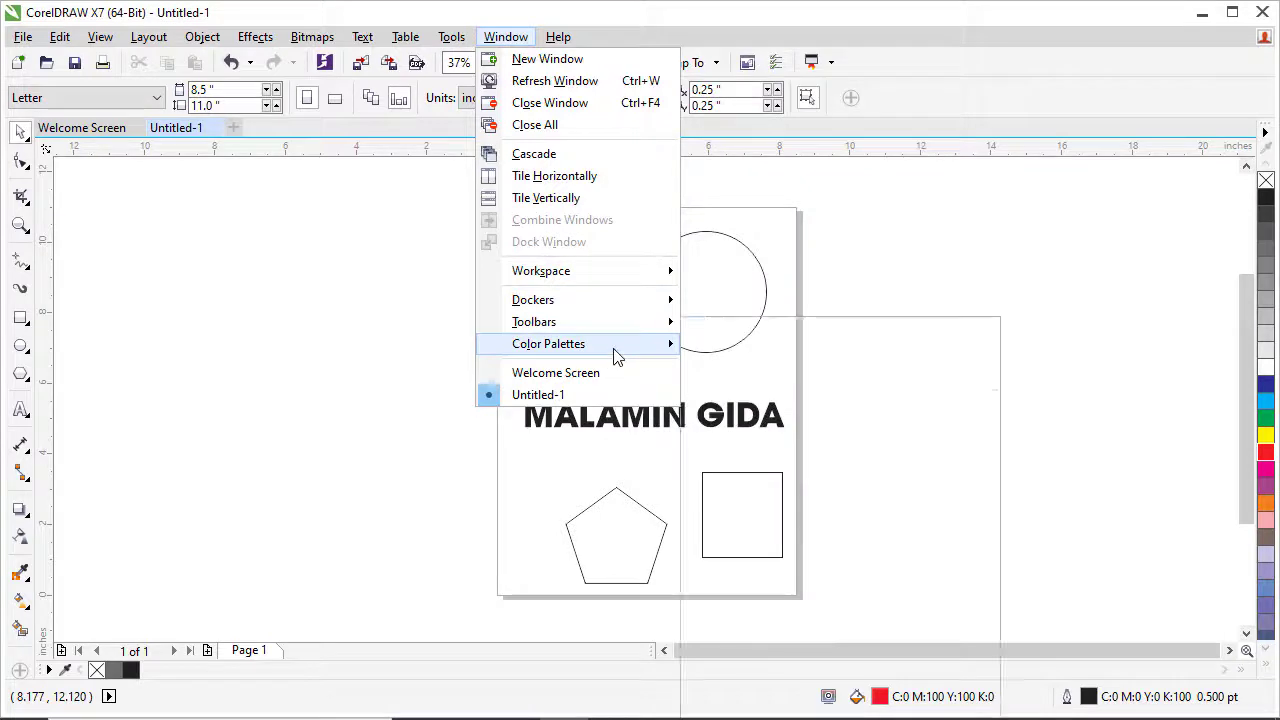
pyautogui.moveTo(615, 357)
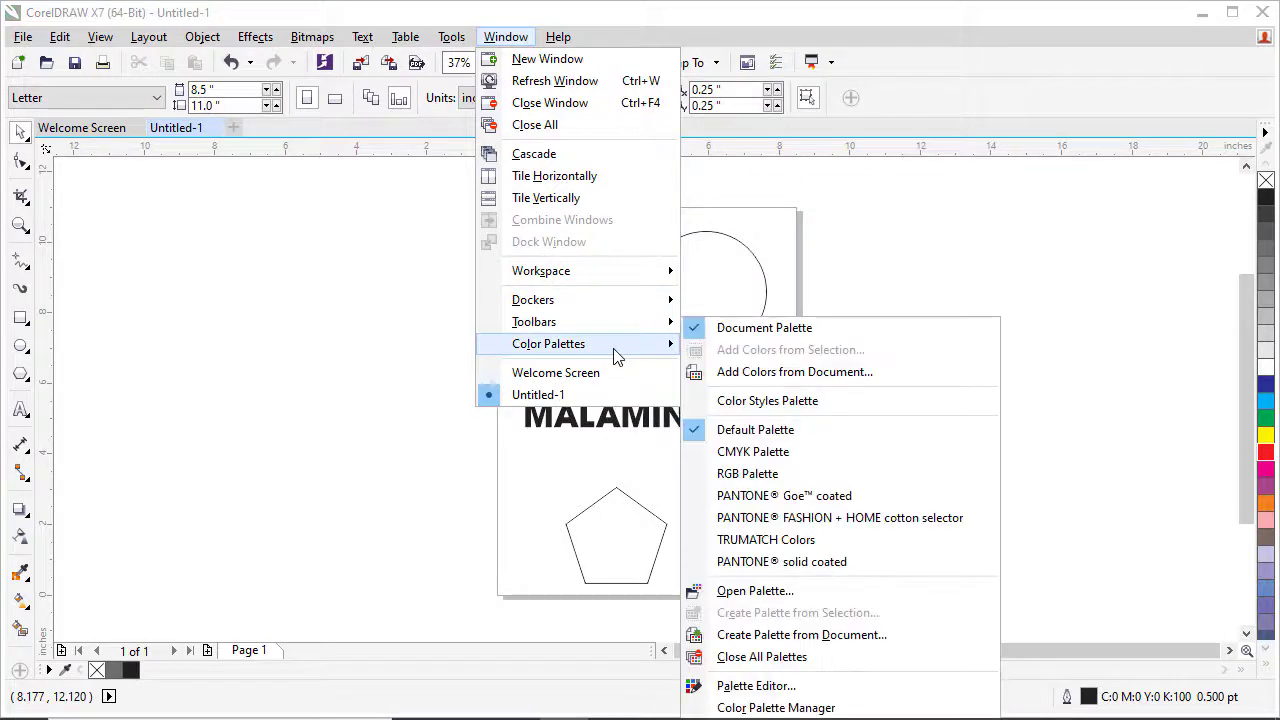
pyautogui.click(689, 475)
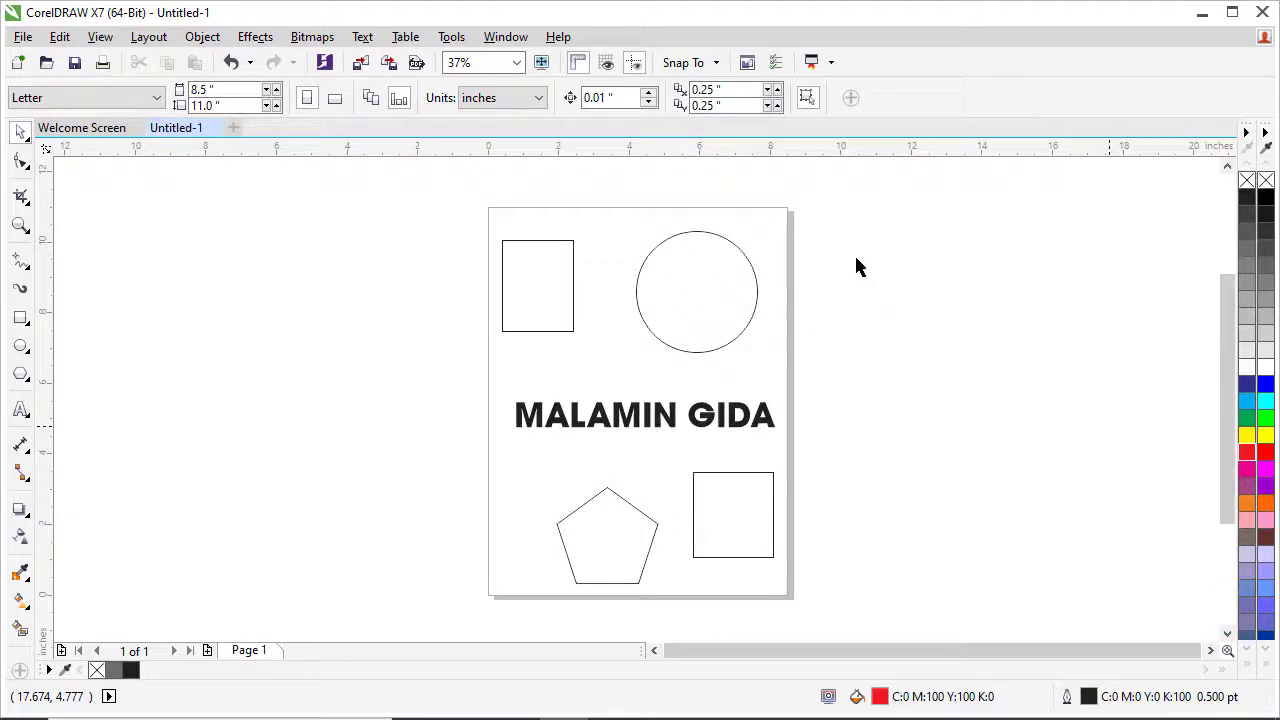
# - Fill the rectangle at the page's upper left with 70% black and the pentagon with red (C:0 M:100 Y:100 K:0)
pyautogui.click(573, 320)
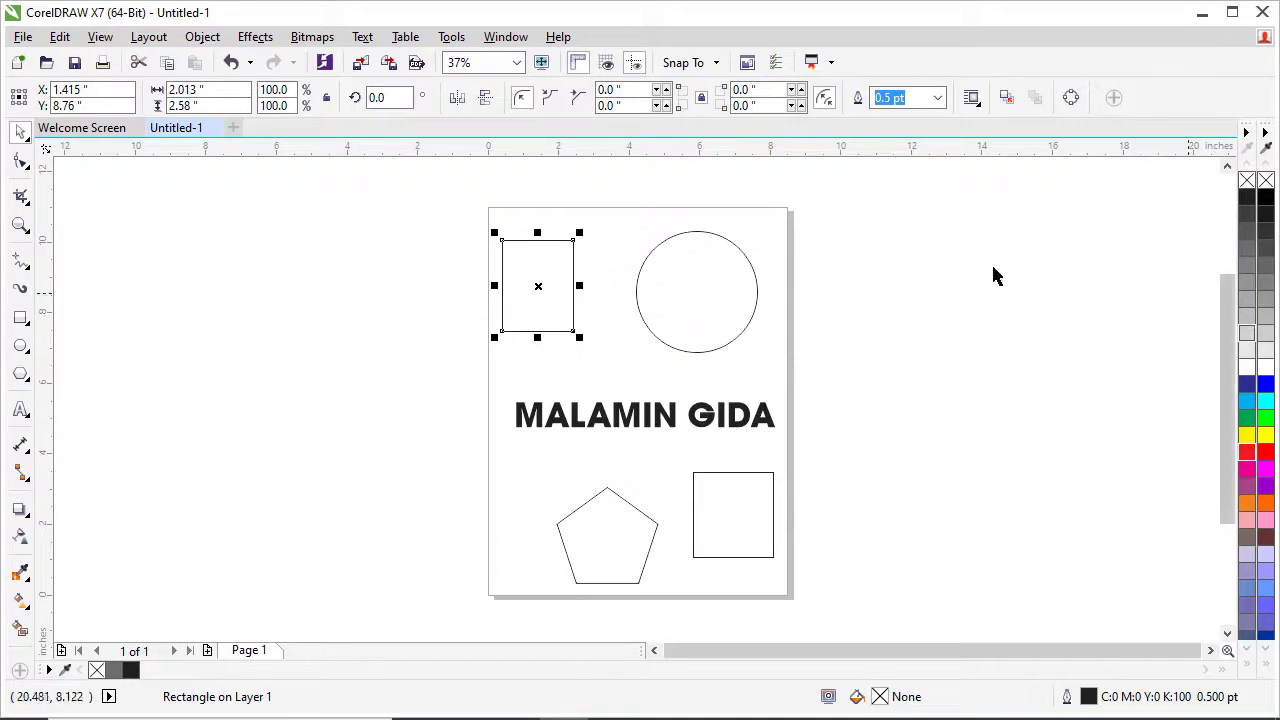
pyautogui.click(1248, 250)
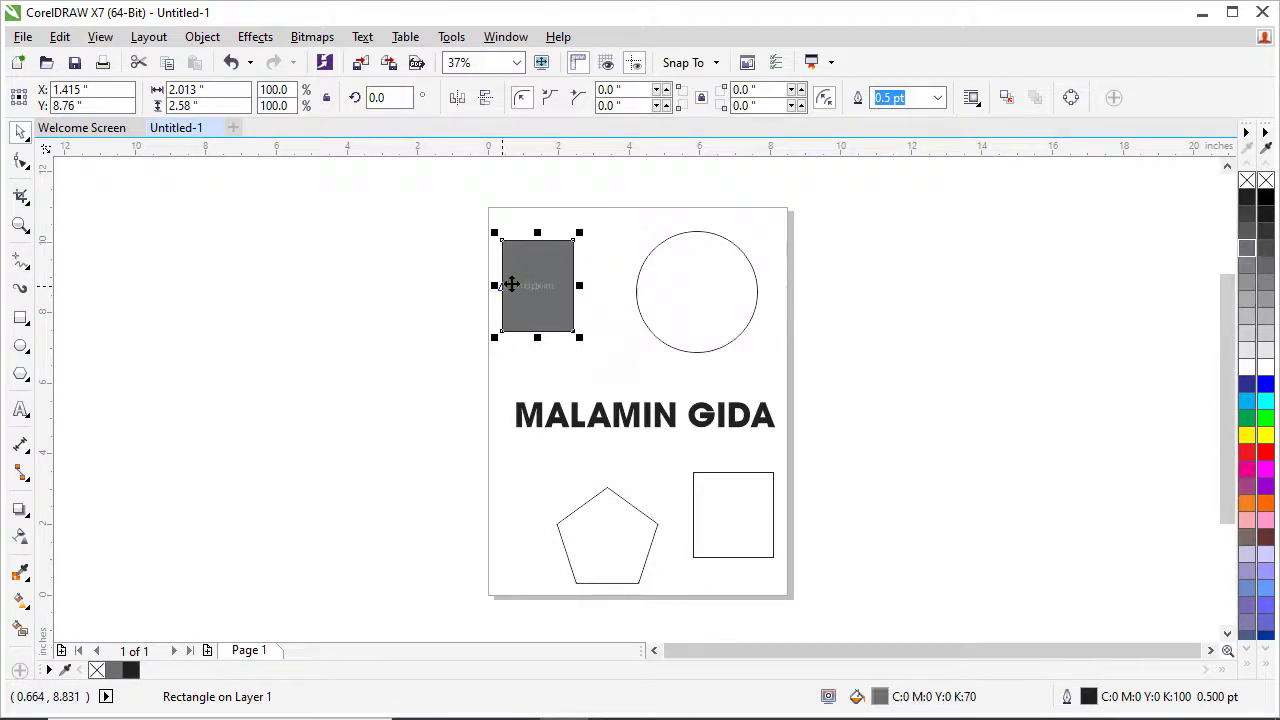
pyautogui.click(605, 572)
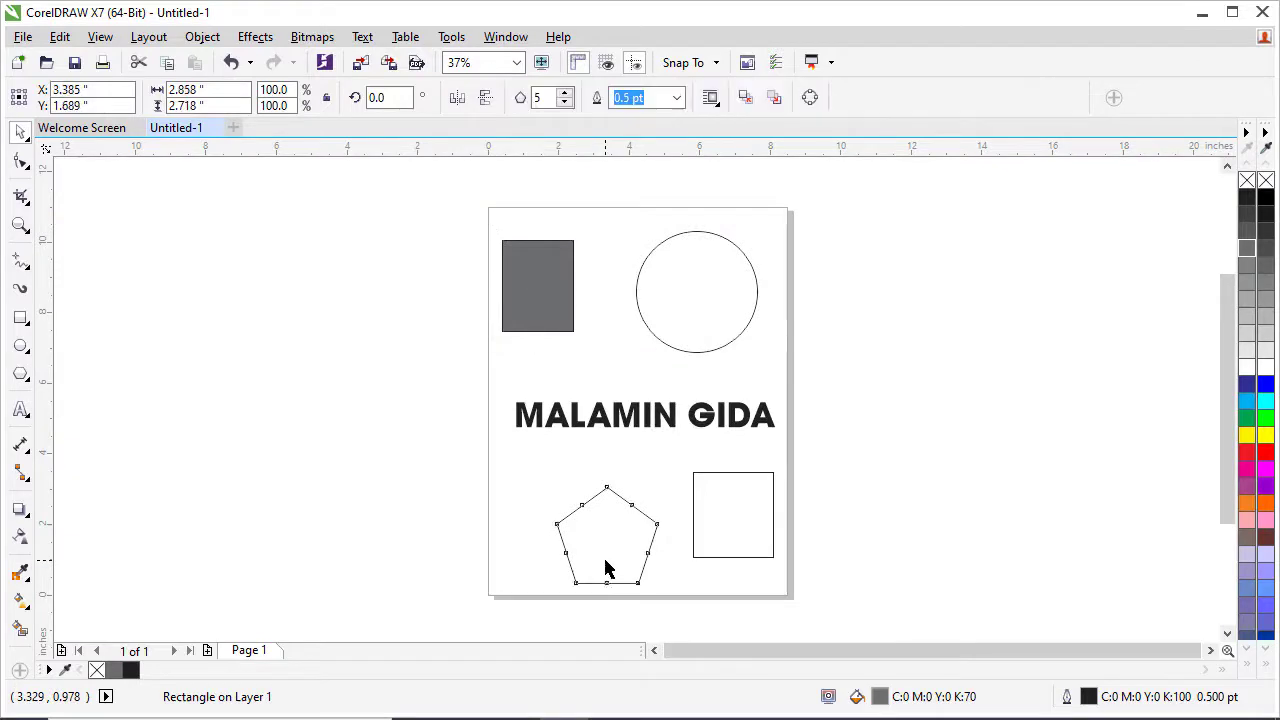
pyautogui.click(1247, 453)
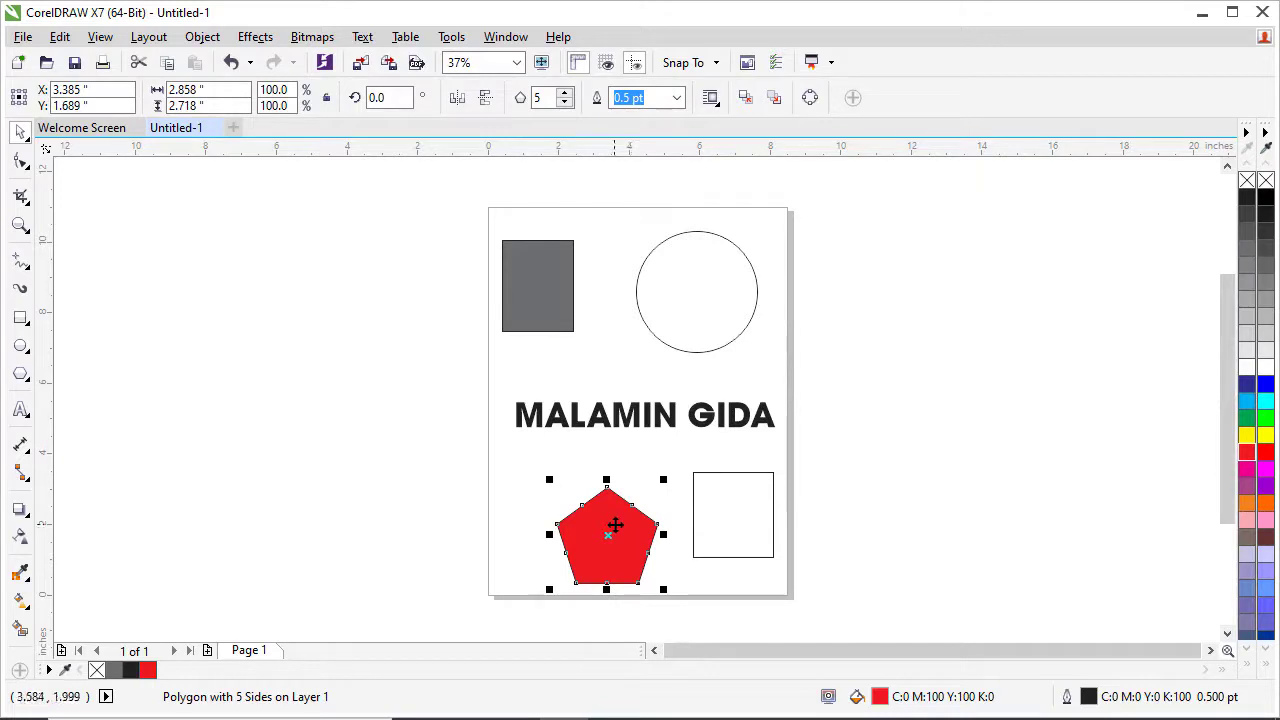
pyautogui.click(860, 424)
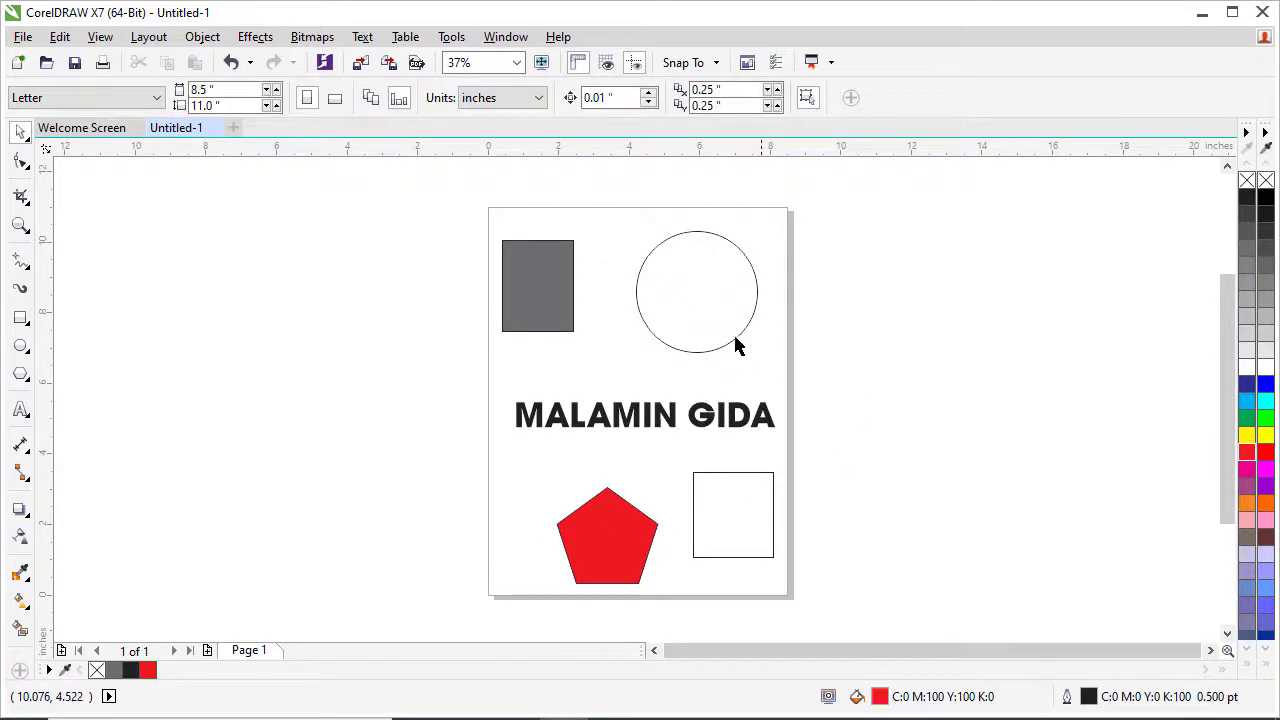
# - Try to apply the default palette's blue to the circle's outline, and dismiss the document defaults change
pyautogui.click(716, 300)
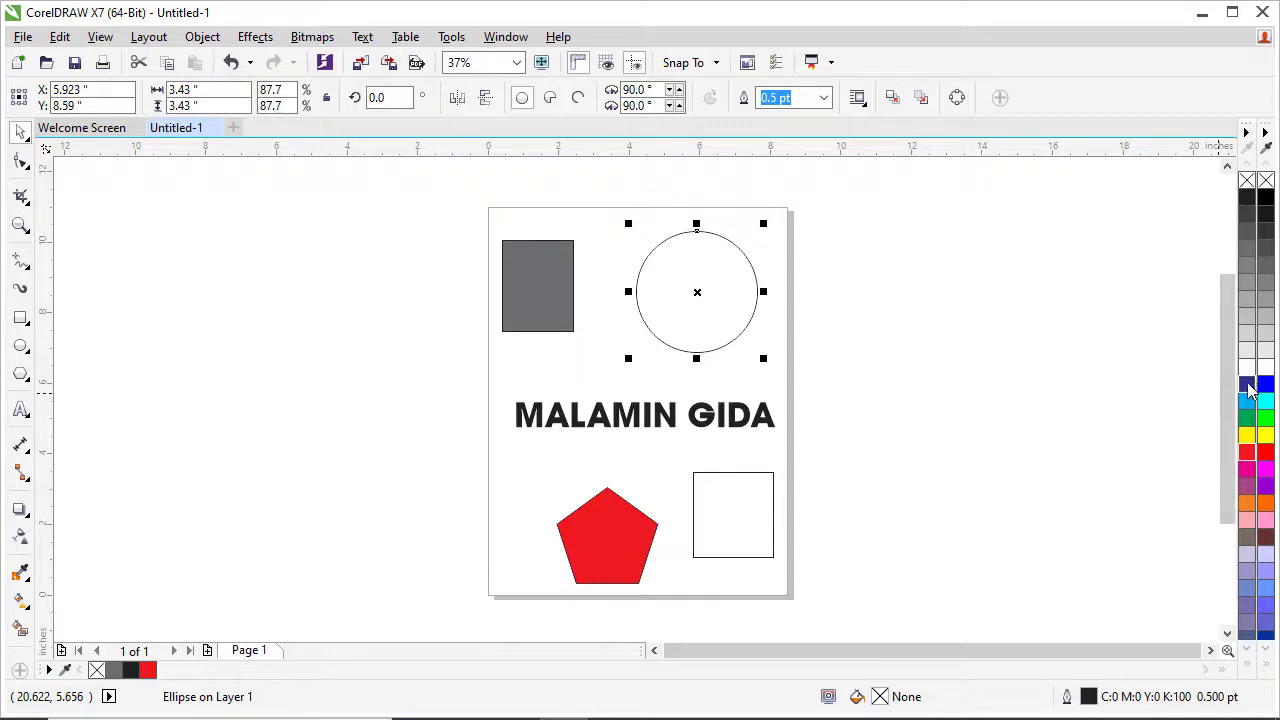
pyautogui.moveTo(1248, 382); pyautogui.dragTo(1055, 318)
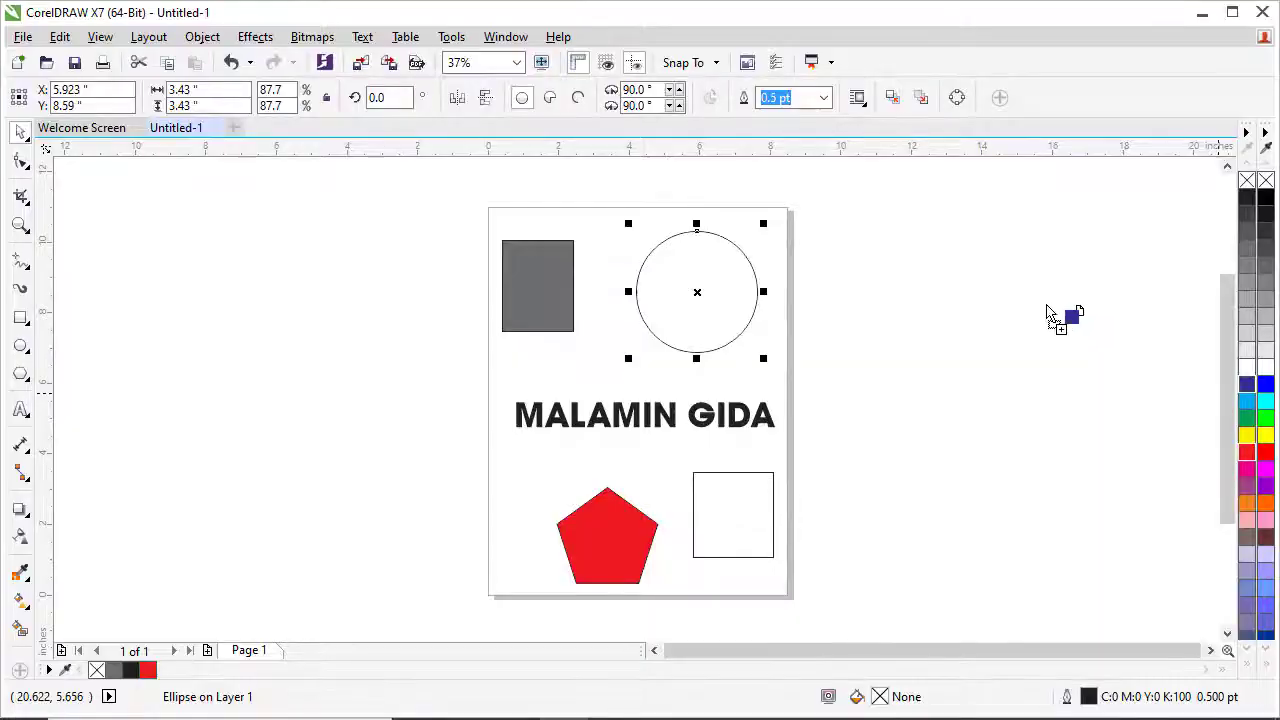
pyautogui.moveTo(1057, 314); pyautogui.dragTo(721, 277)
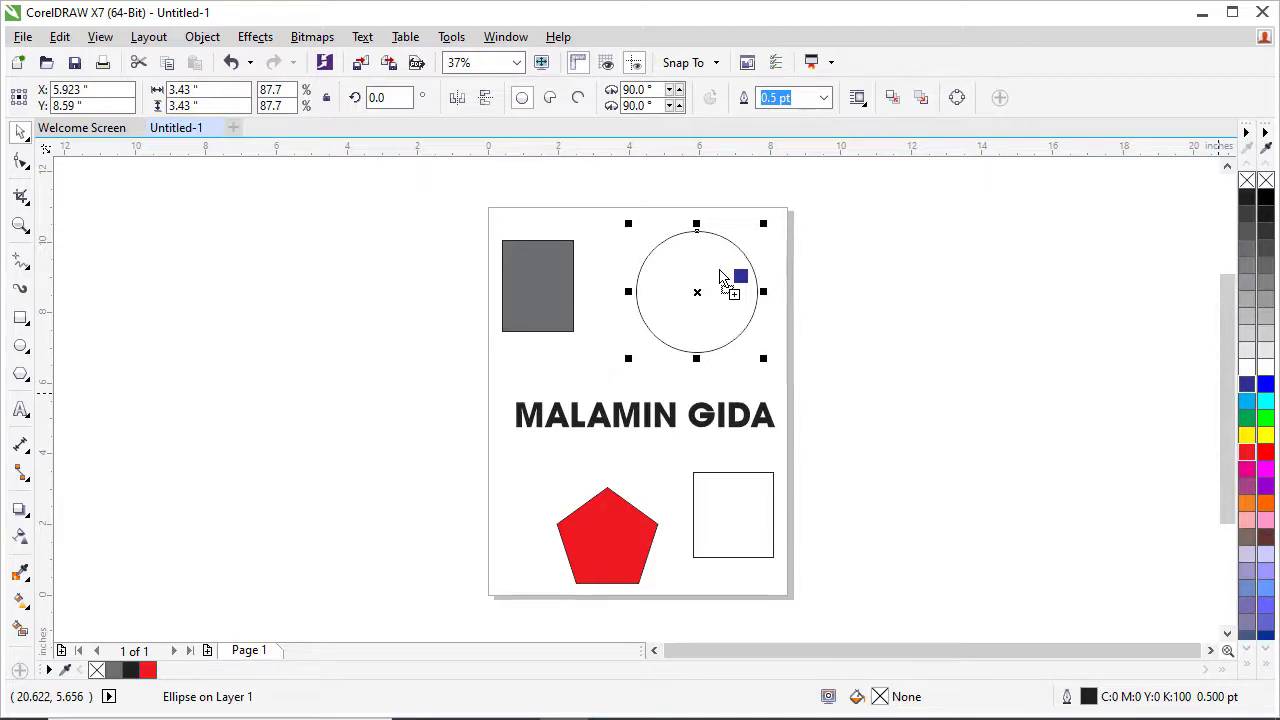
pyautogui.moveTo(720, 277)
pyautogui.mouseDown()
pyautogui.moveTo(817, 281)
pyautogui.moveTo(714, 287)
pyautogui.mouseUp()
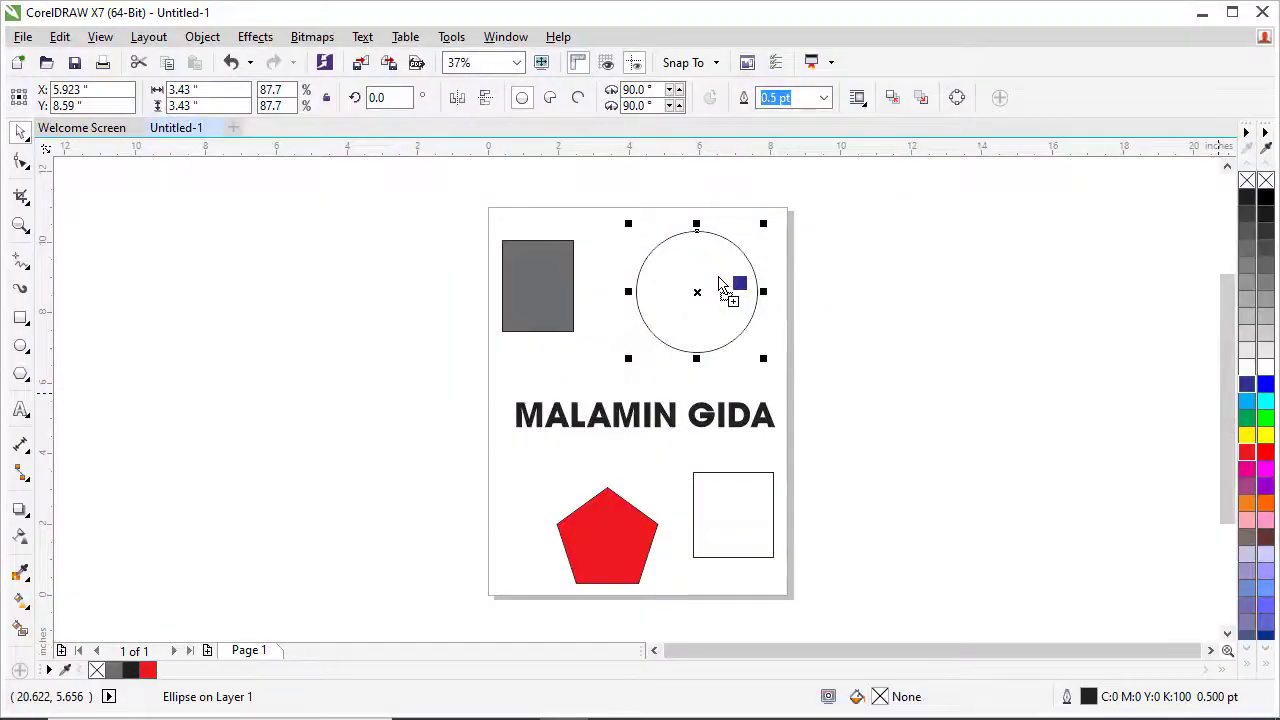
pyautogui.moveTo(719, 279); pyautogui.dragTo(750, 263)
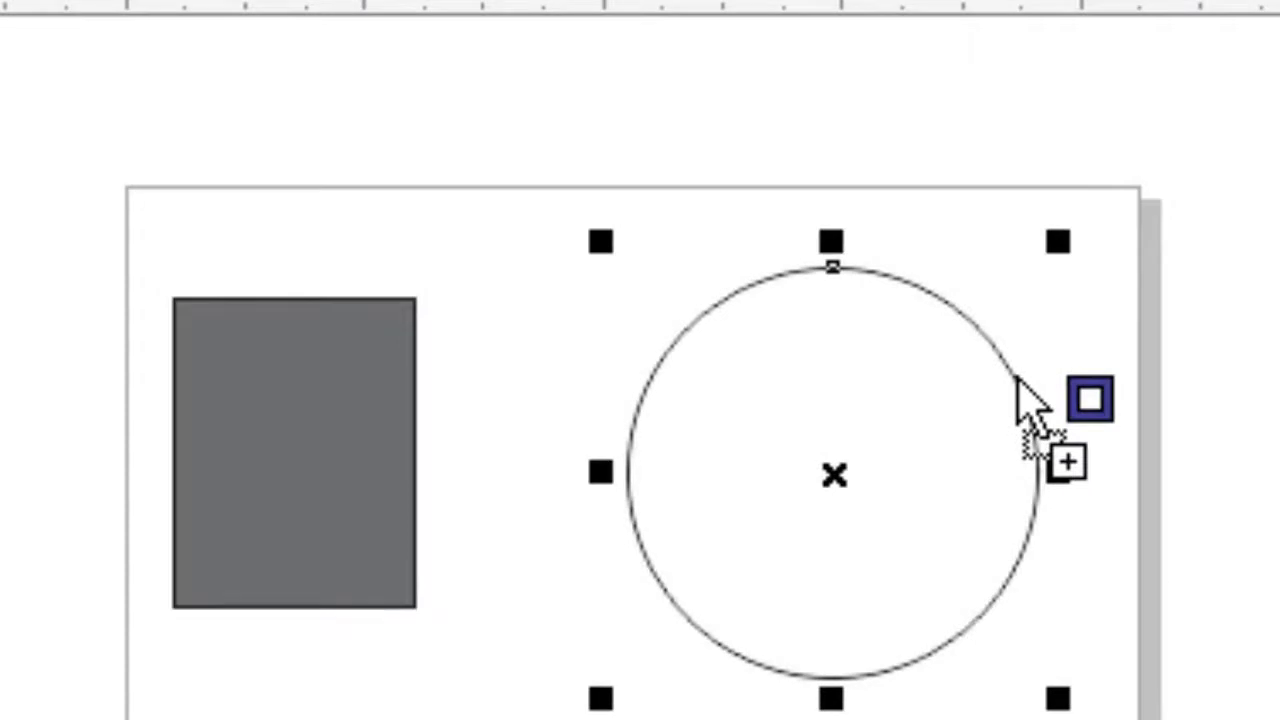
pyautogui.moveTo(1016, 378)
pyautogui.mouseDown()
pyautogui.moveTo(969, 391)
pyautogui.moveTo(1032, 385)
pyautogui.moveTo(1016, 382)
pyautogui.mouseUp()
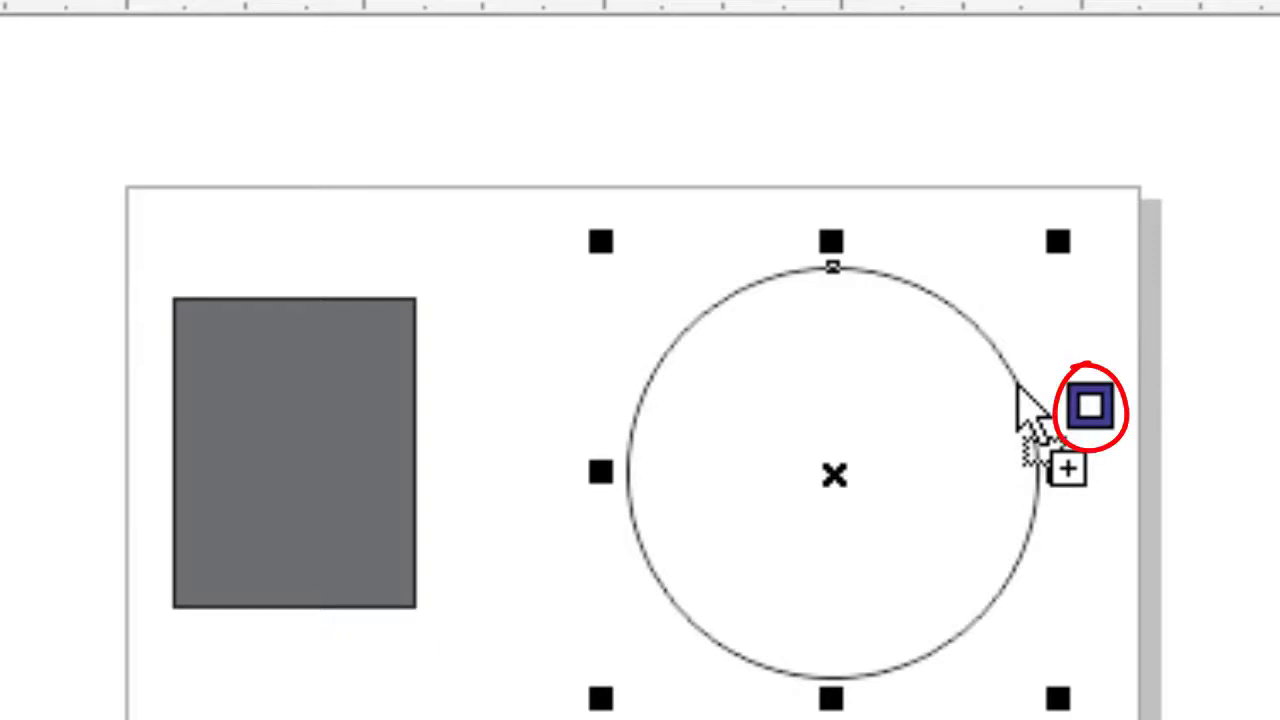
pyautogui.moveTo(1018, 385); pyautogui.dragTo(1035, 394)
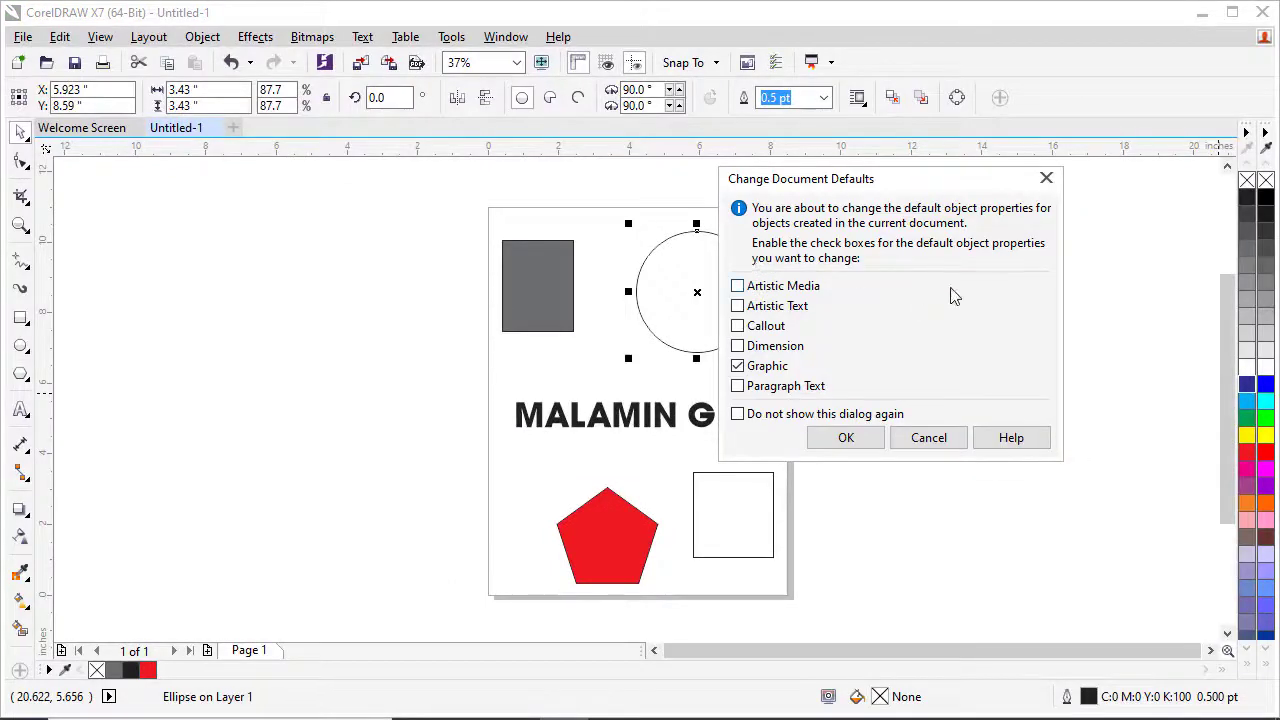
pyautogui.click(1045, 178)
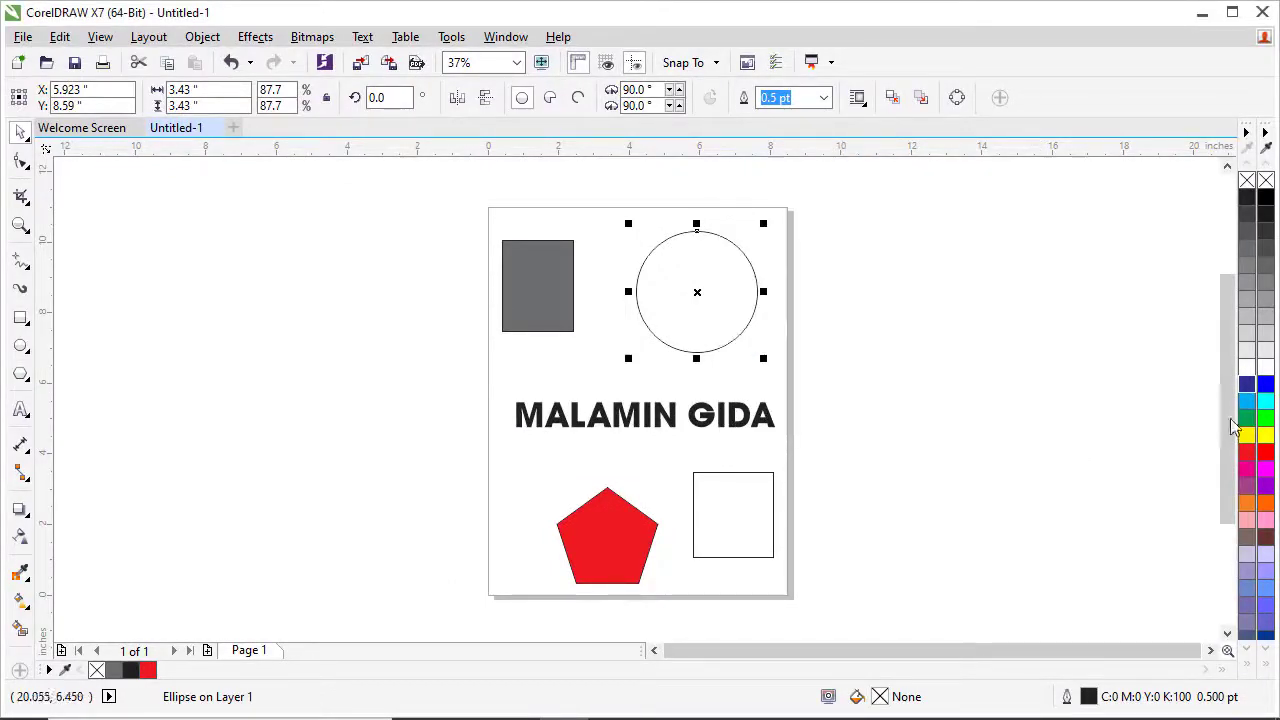
# - Color the circle's outline blue (C:100 M:100 Y:0 K:0) and fill its interior with RGB green (#00FF00)
pyautogui.moveTo(1203, 382); pyautogui.dragTo(748, 257)
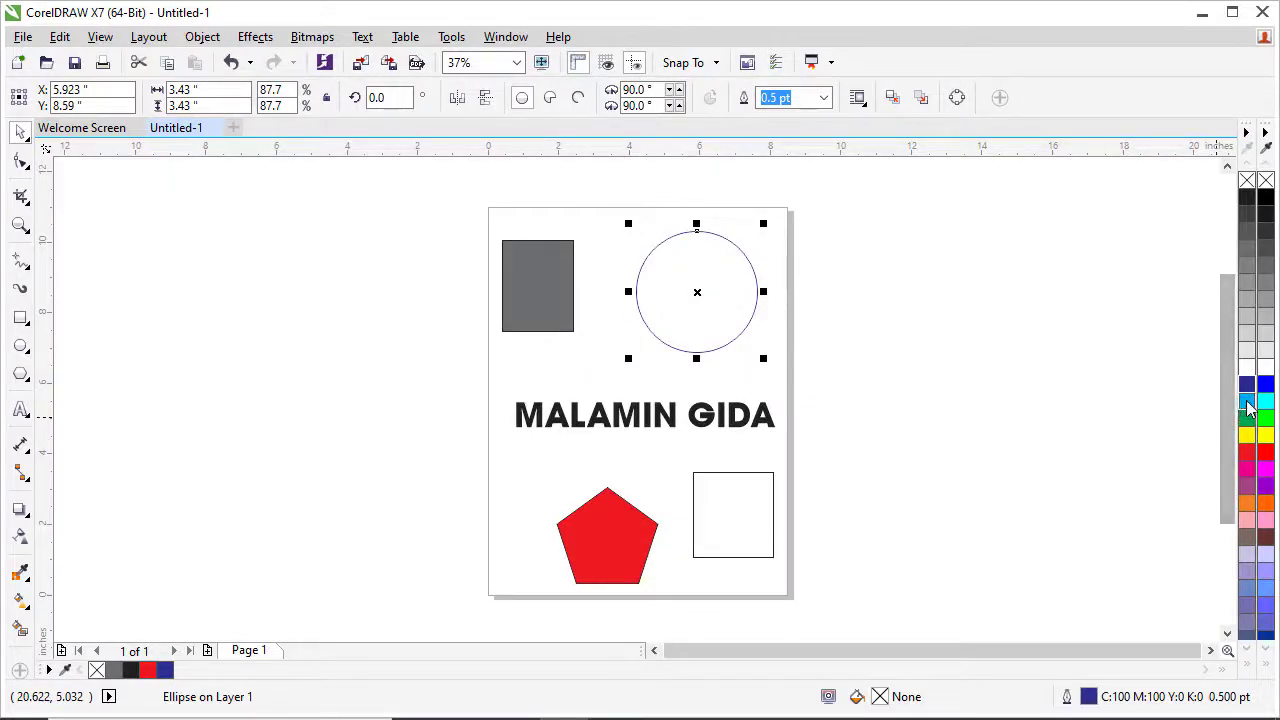
pyautogui.moveTo(1258, 428); pyautogui.dragTo(700, 270)
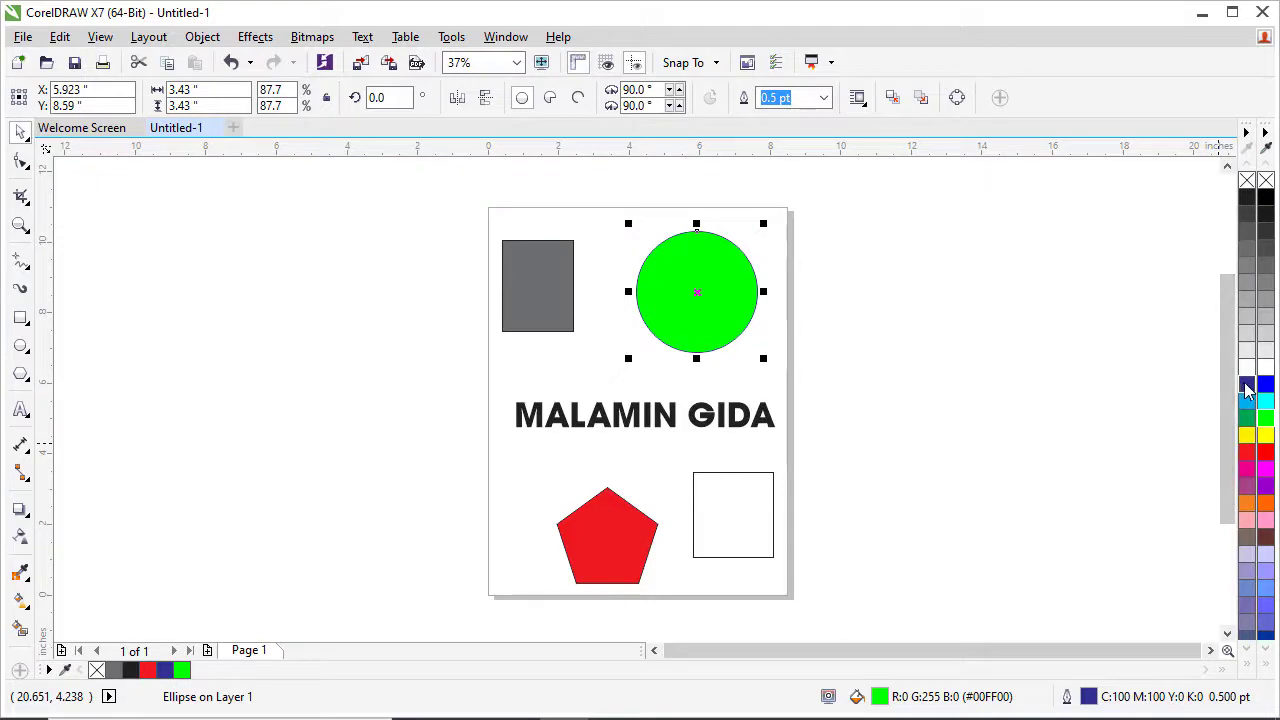
# - Fill the circle with the dark navy shade of blue, C:95 M:92 Y:26 K:62
pyautogui.click(1248, 390)
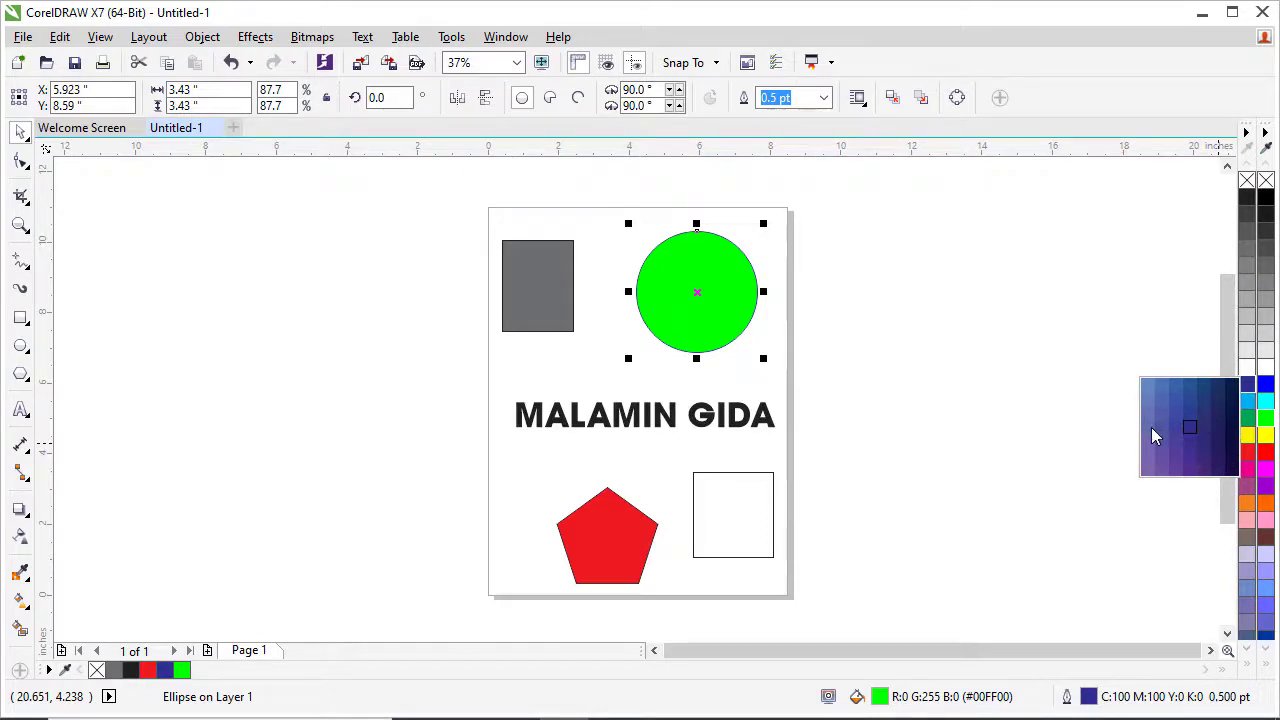
pyautogui.click(1236, 447)
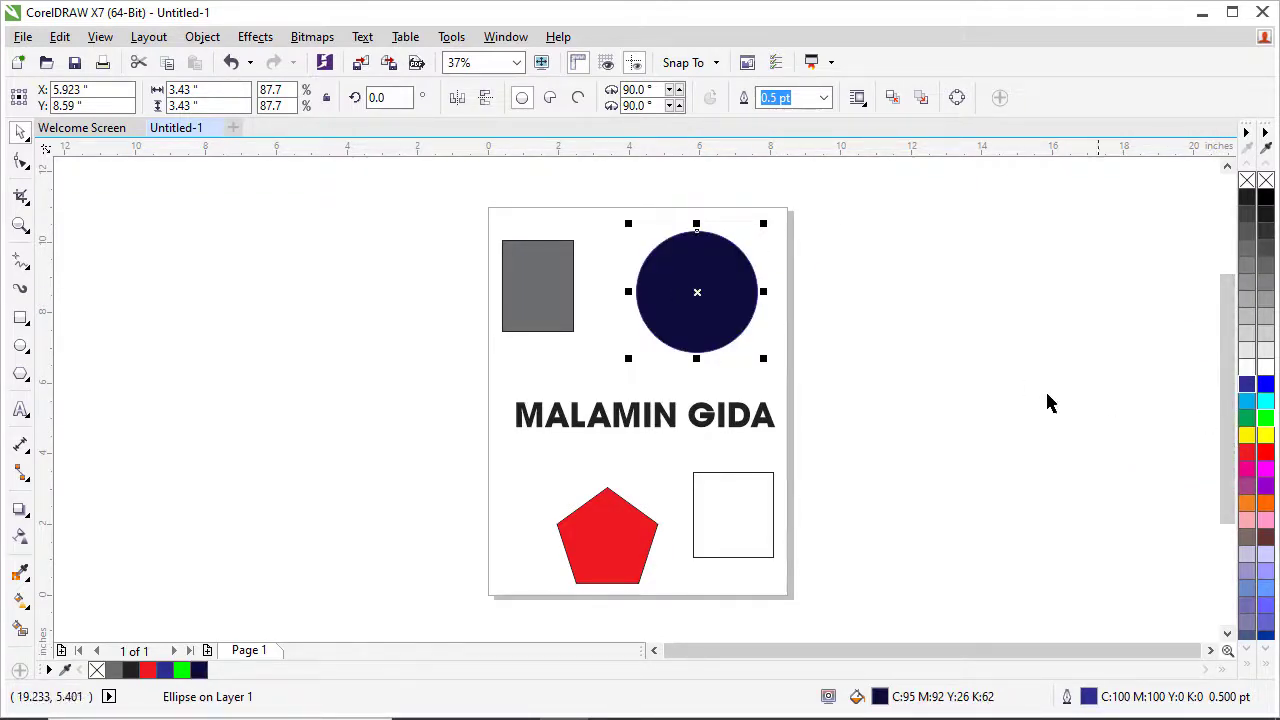
# - Fill the circle with the dark green shade C:84 M:44 Y:100 K:50 taken from the default palette's green
pyautogui.click(1248, 420)
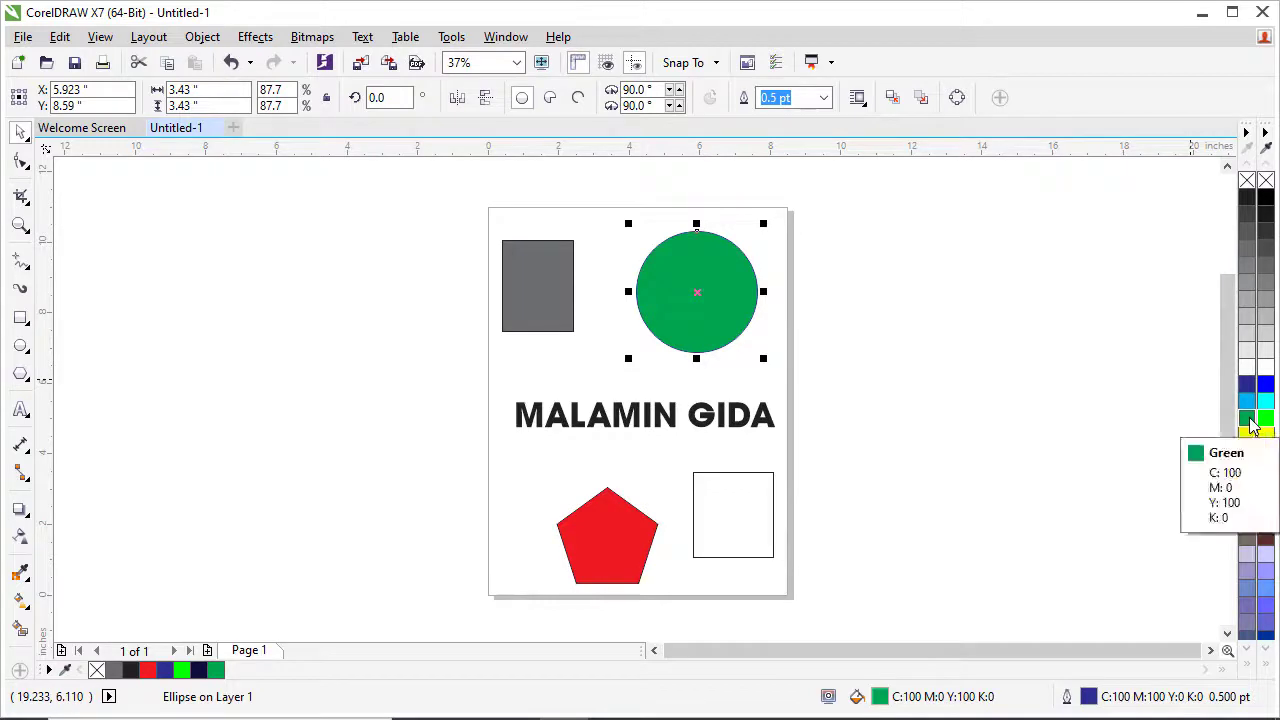
pyautogui.click(1250, 424)
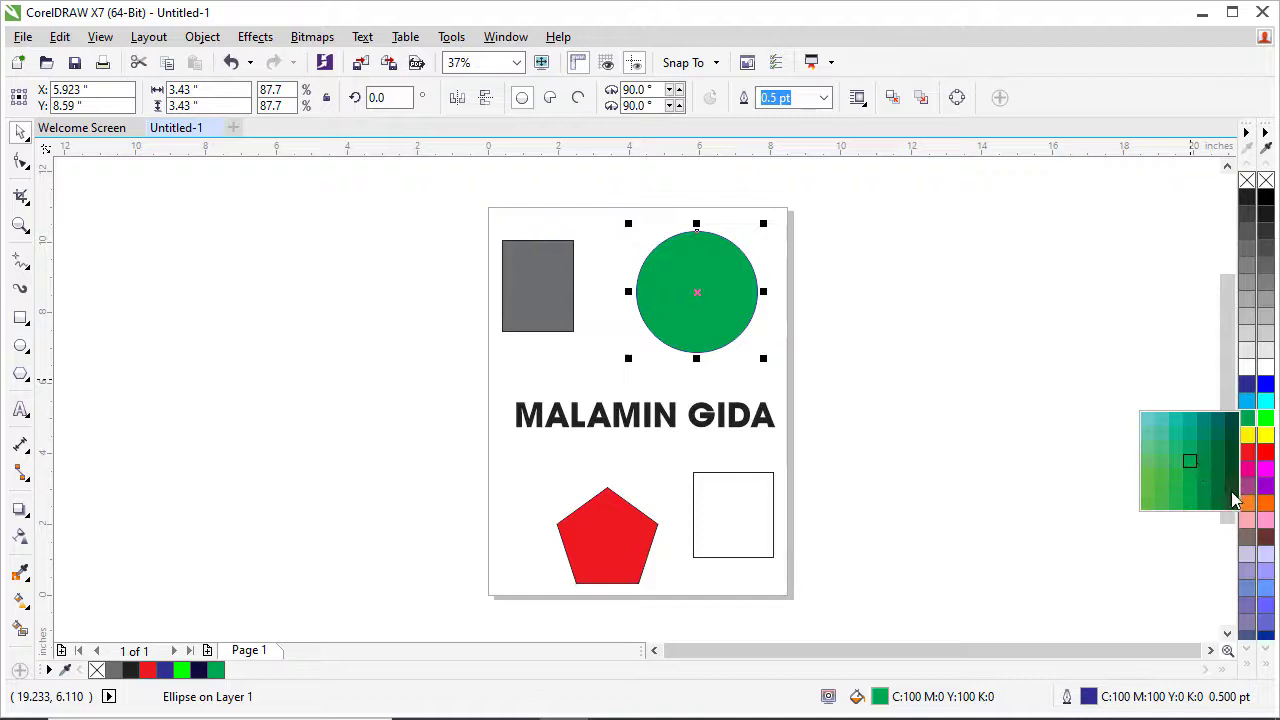
pyautogui.click(1231, 492)
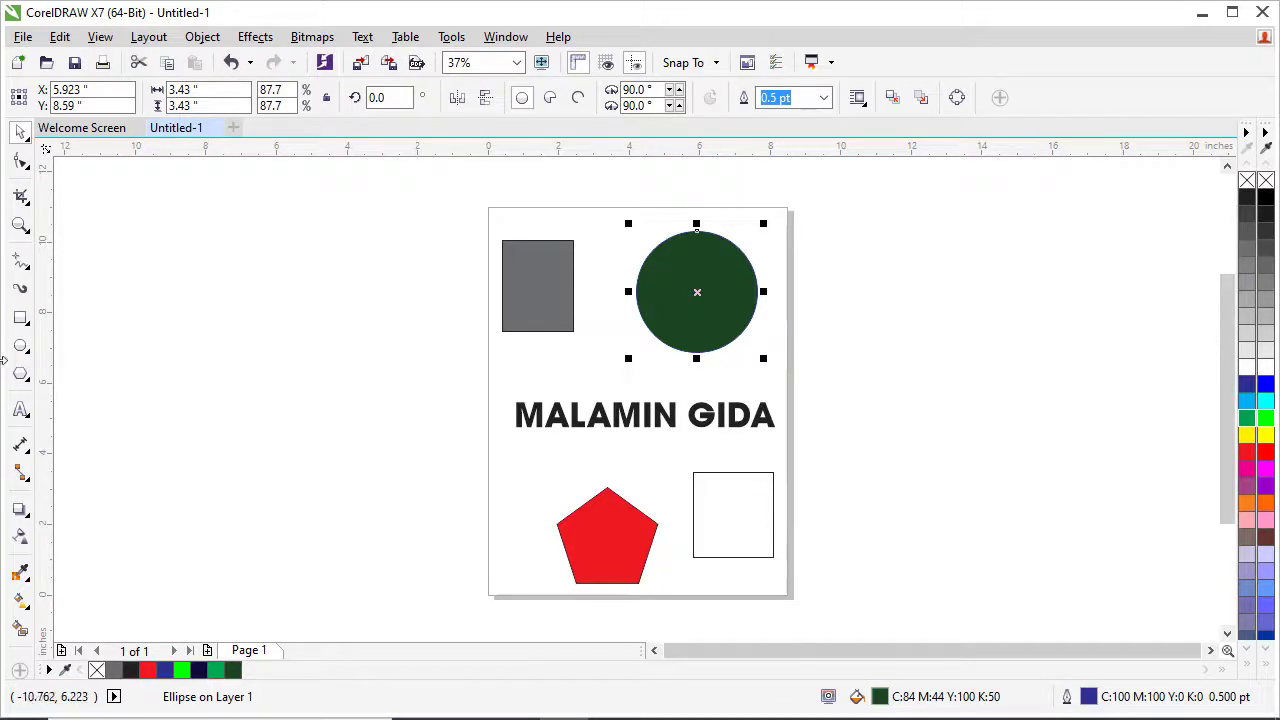
# - Test the default fill by drawing a rectangle about 6.49 by 4.42 inches beside the page, and delete it
pyautogui.click(20, 318)
pyautogui.moveTo(186, 314); pyautogui.dragTo(415, 470)
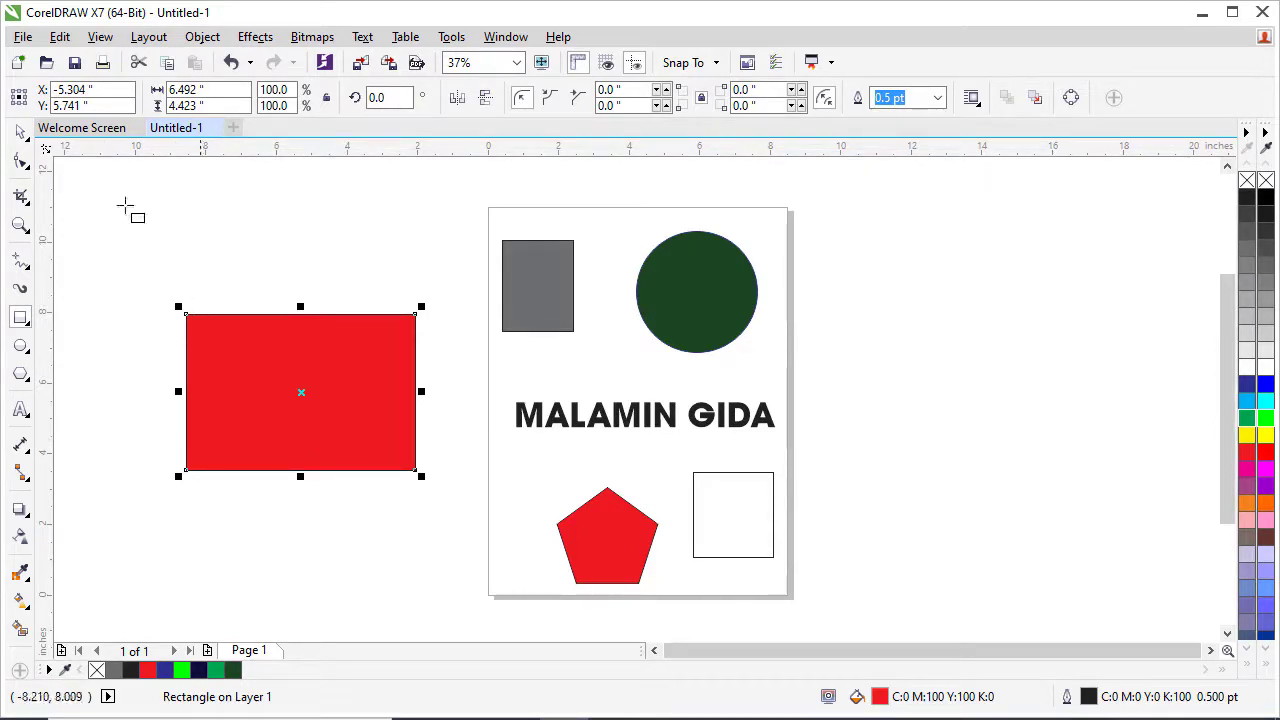
pyautogui.rightClick(341, 449)
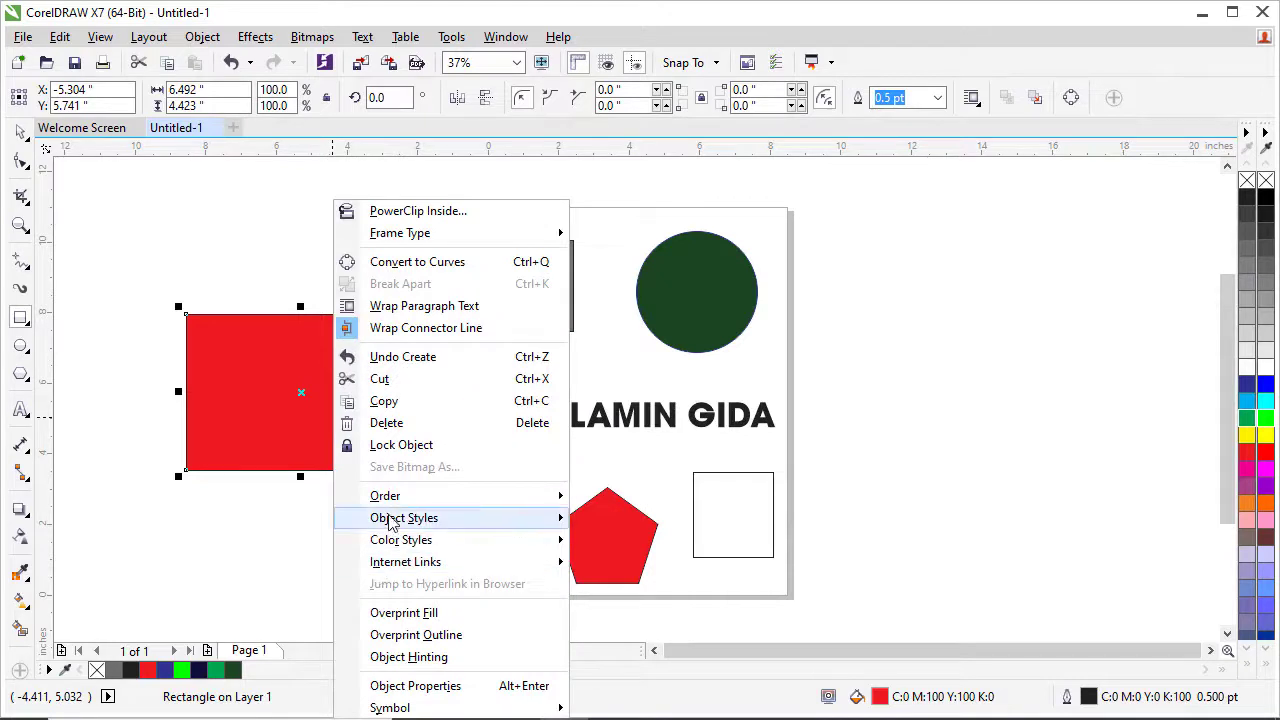
pyautogui.click(412, 424)
pyautogui.click(17, 132)
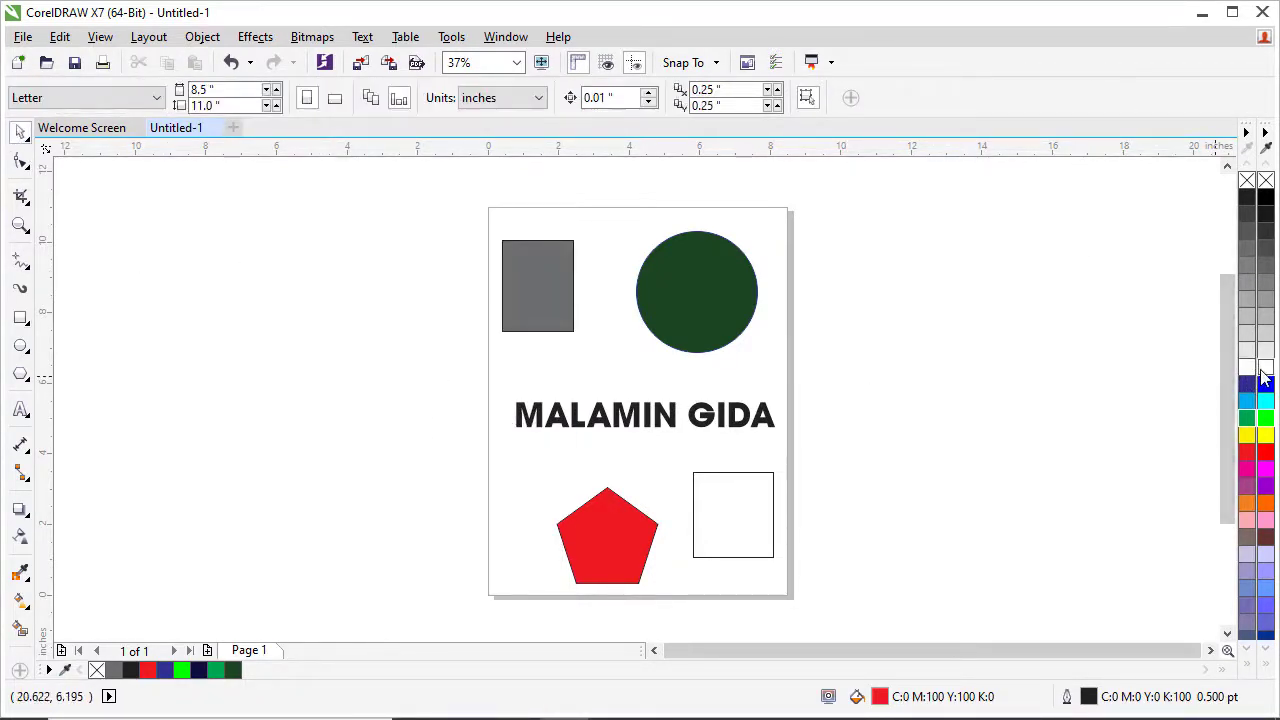
# - Set the document's default fill to none for graphics, and draw a rectangle about 4.54 by 2.98 inches beside the page
pyautogui.click(1247, 181)
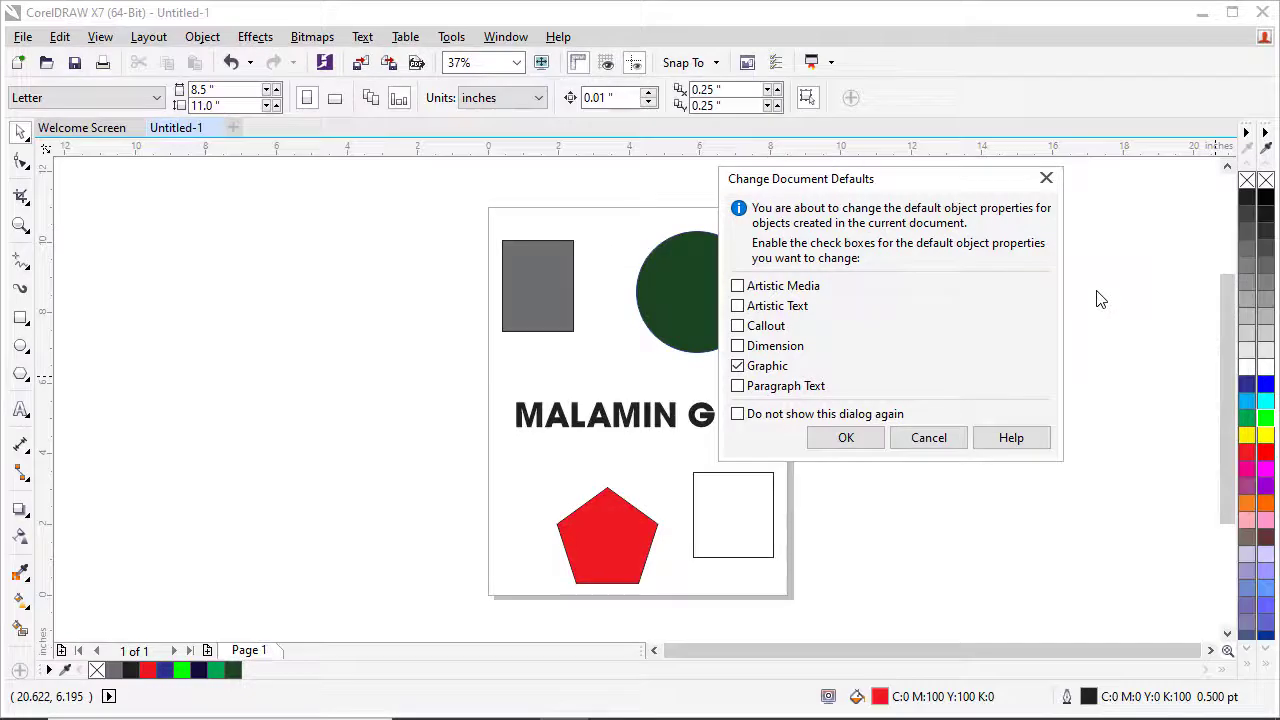
pyautogui.click(848, 440)
pyautogui.click(20, 317)
pyautogui.moveTo(220, 282); pyautogui.dragTo(381, 387)
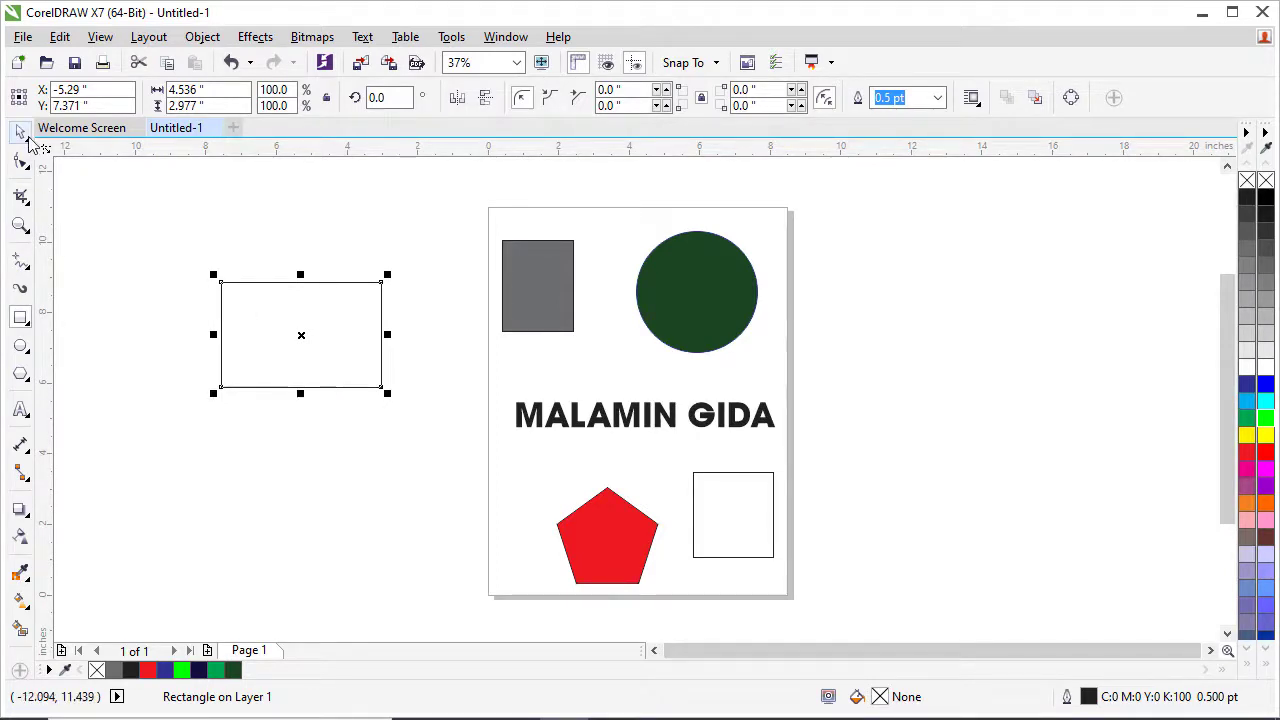
pyautogui.click(21, 133)
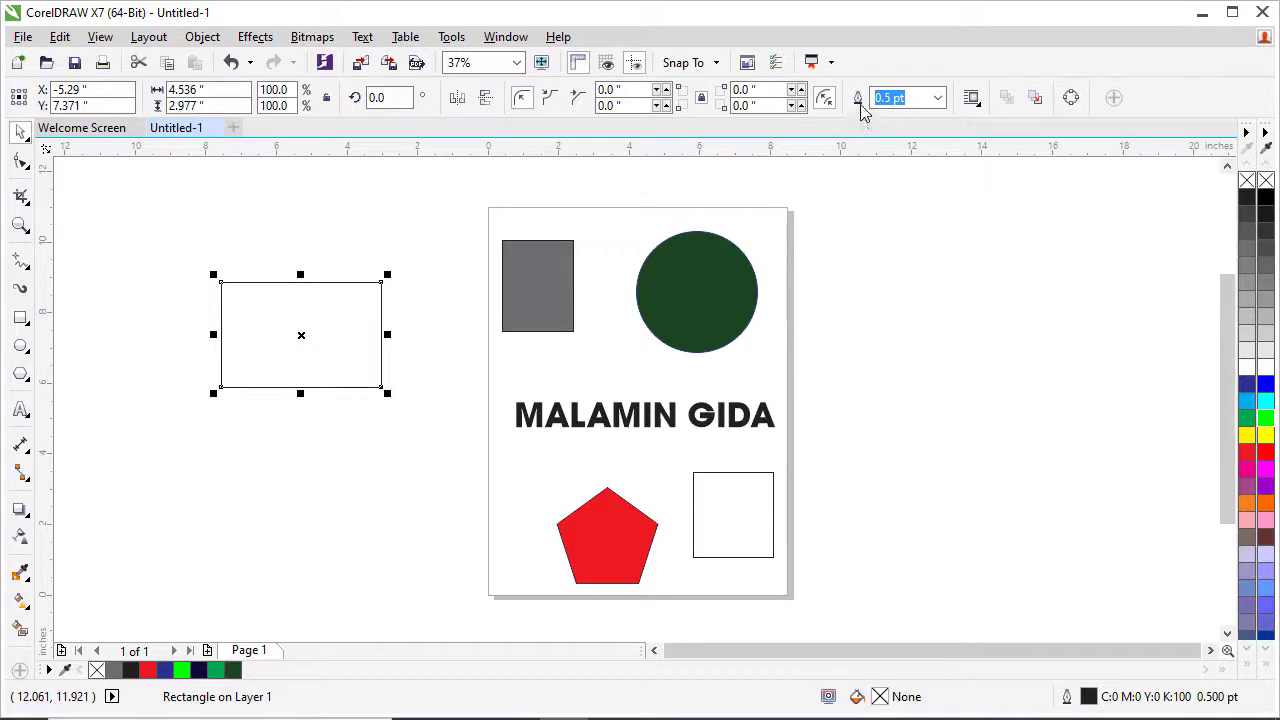
# - Try outline widths of 12 pt and 8 pt on the rectangle beside the page, and set it to 70 pt
pyautogui.click(937, 97)
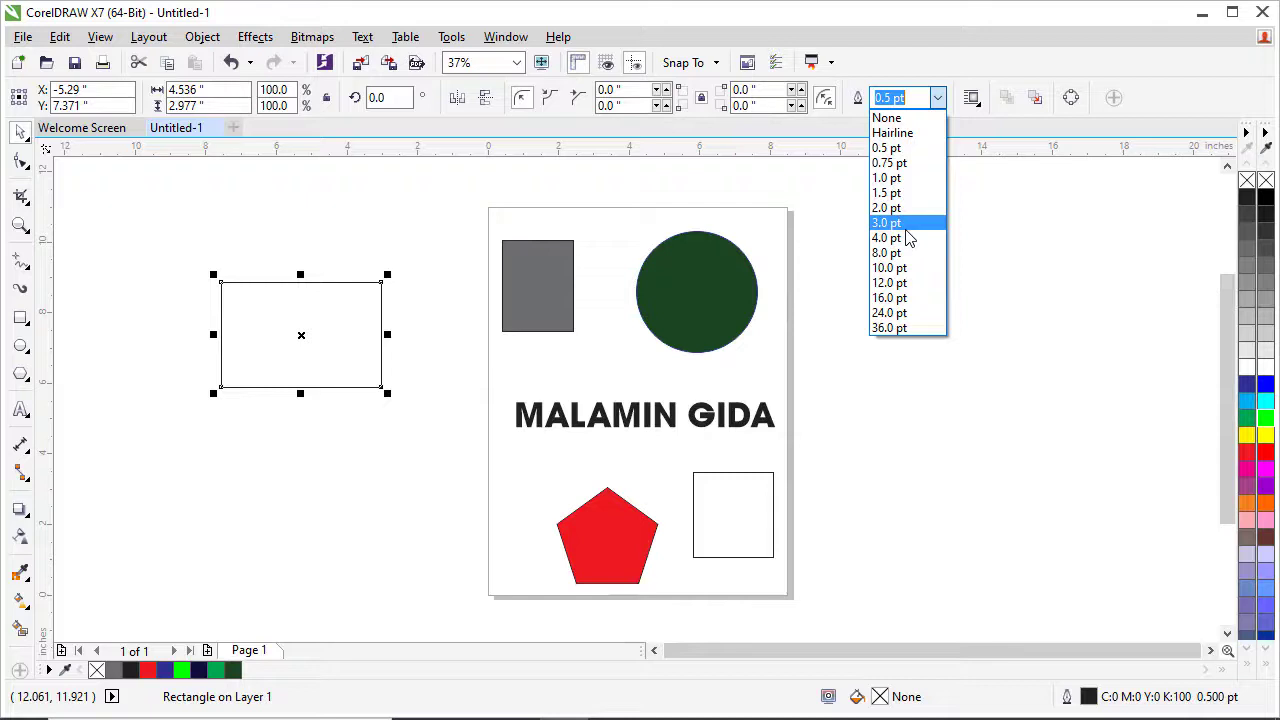
pyautogui.click(903, 287)
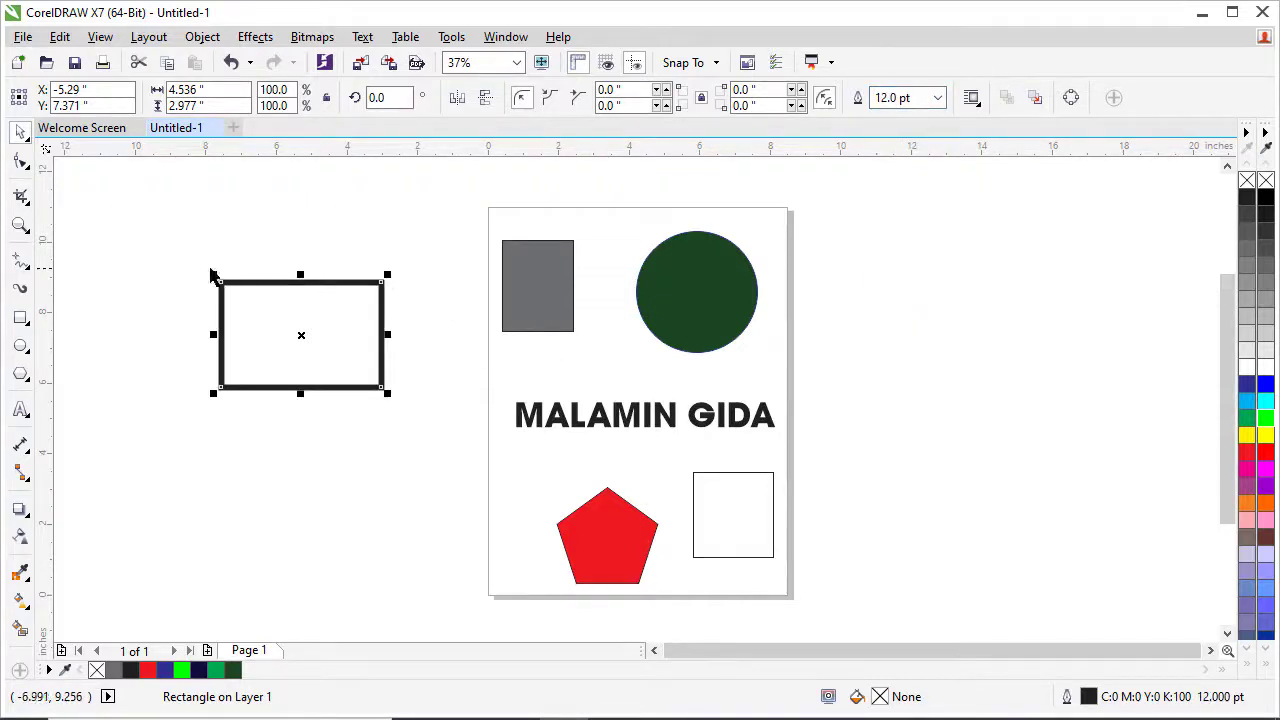
pyautogui.click(937, 97)
pyautogui.click(902, 256)
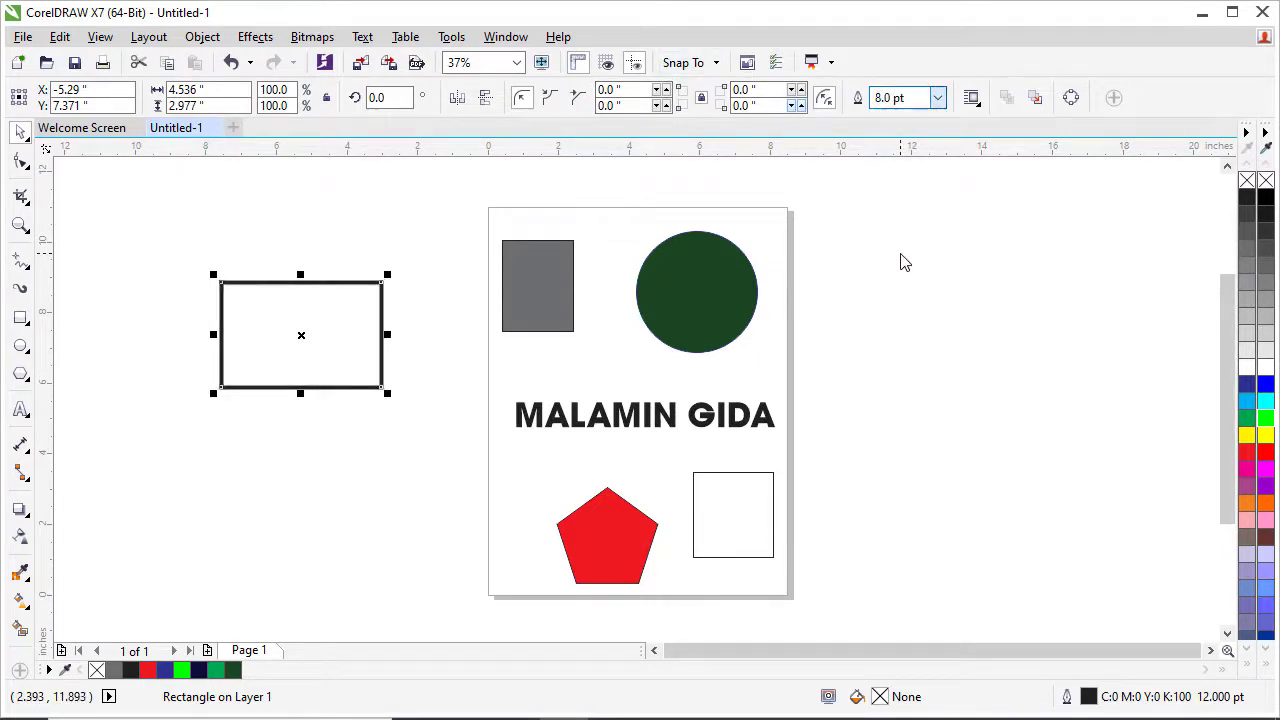
pyautogui.tripleClick(924, 100)
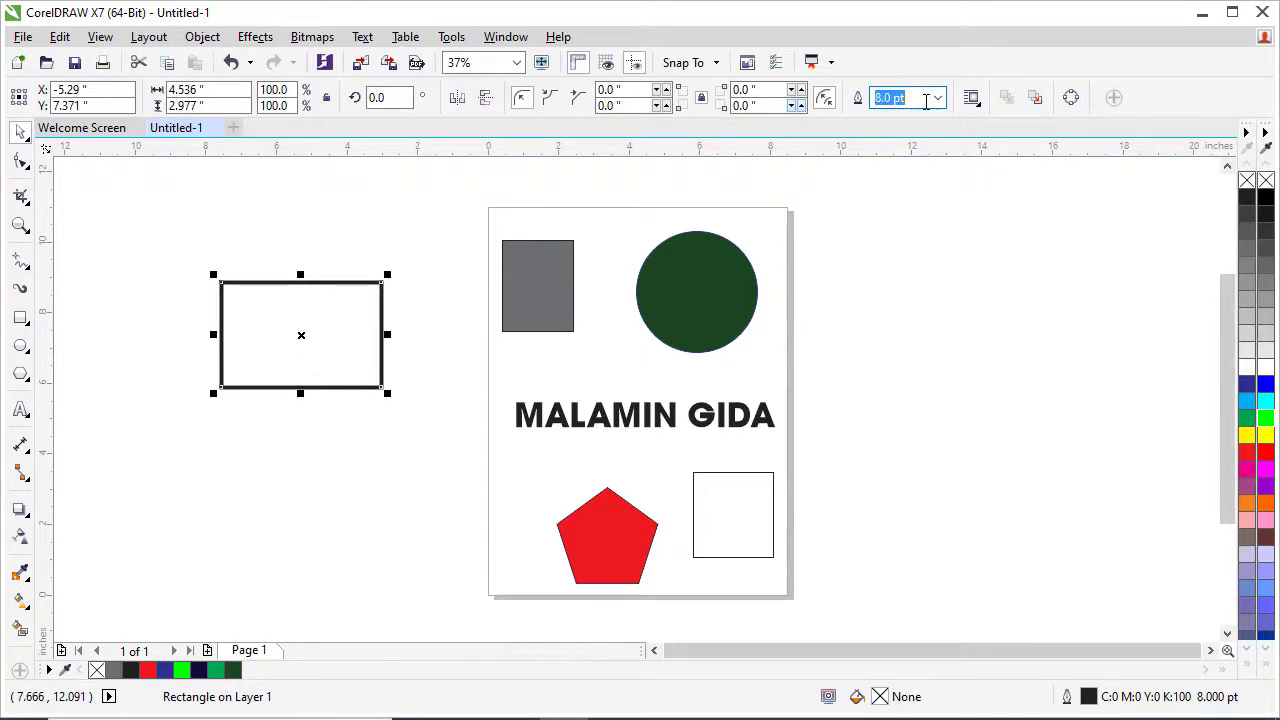
pyautogui.write('70')
pyautogui.press('Return')
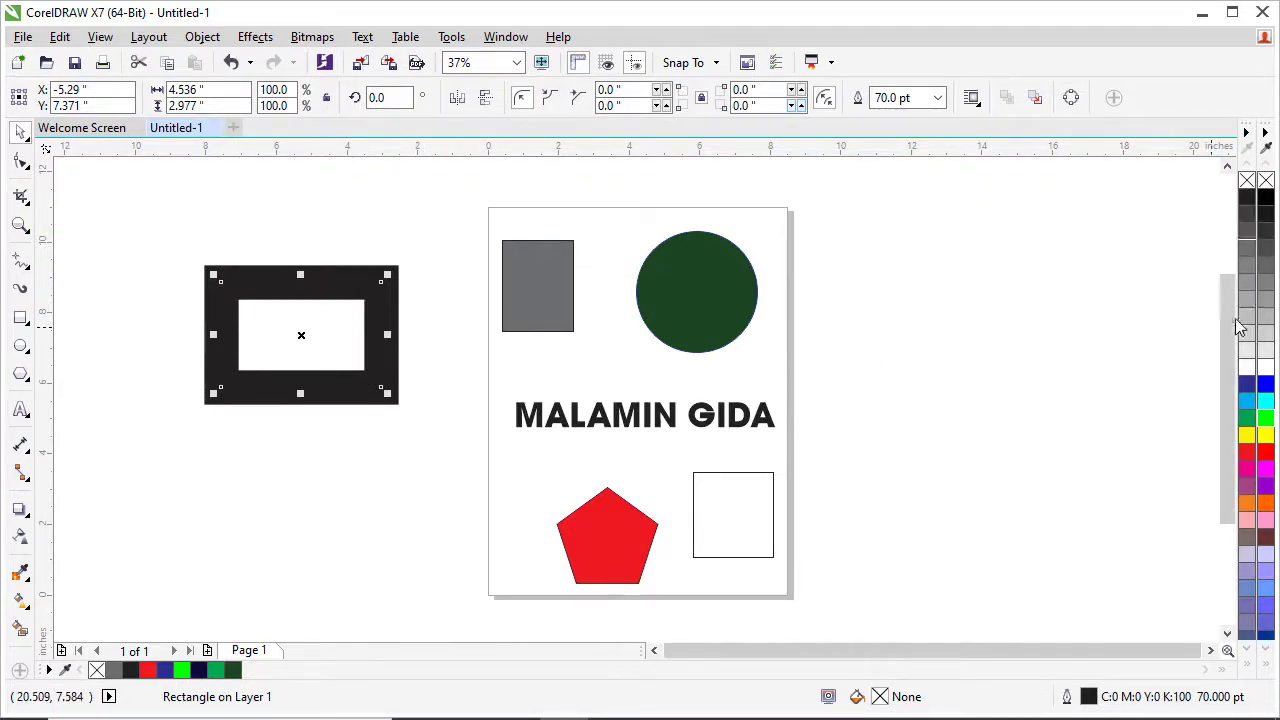
# - Try an RGB green outline (#00FF00) with yellow fill on the rectangle, and switch to red fill with a yellow outline (C:0 M:0 Y:100 K:0)
pyautogui.moveTo(1266, 418); pyautogui.dragTo(388, 312)
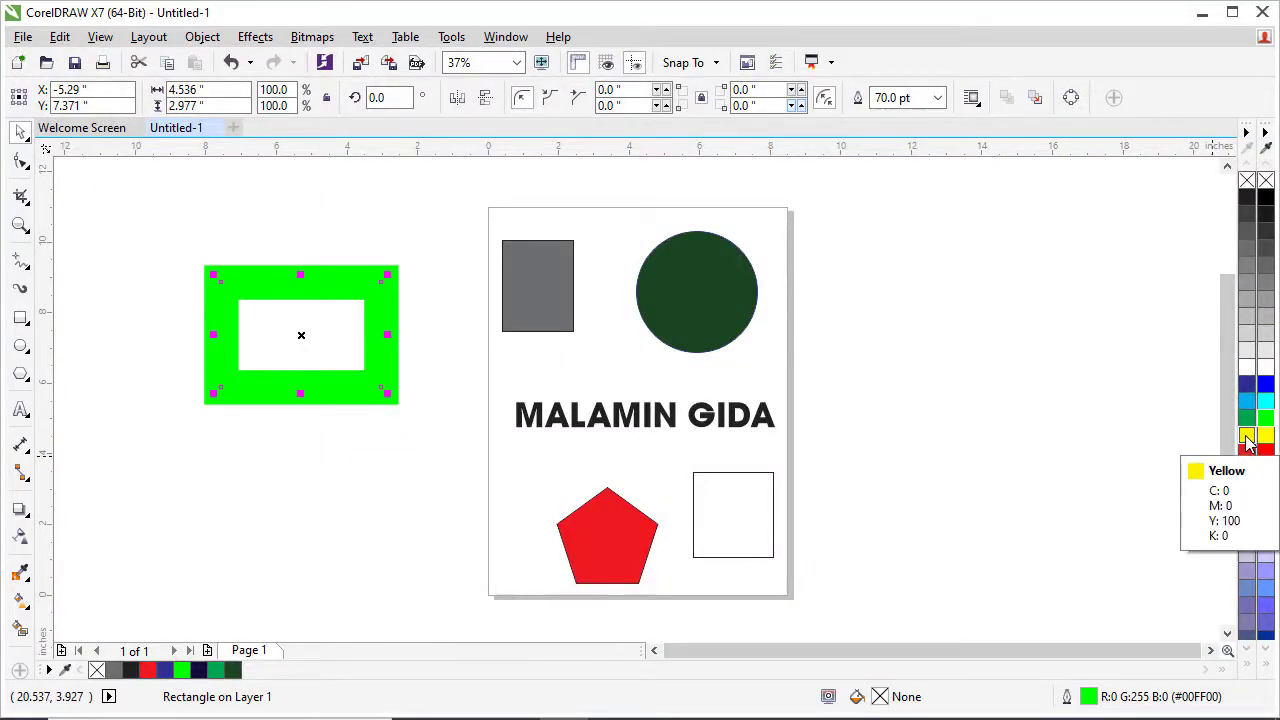
pyautogui.click(1246, 436)
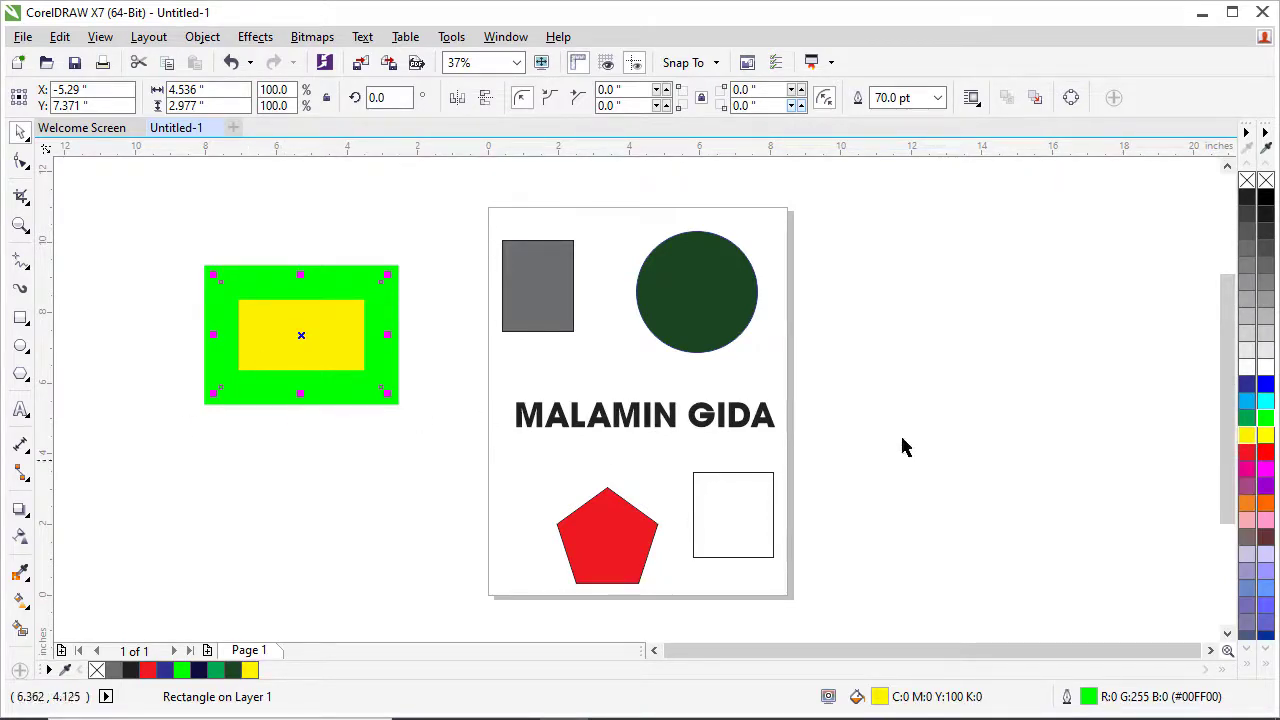
pyautogui.click(1246, 453)
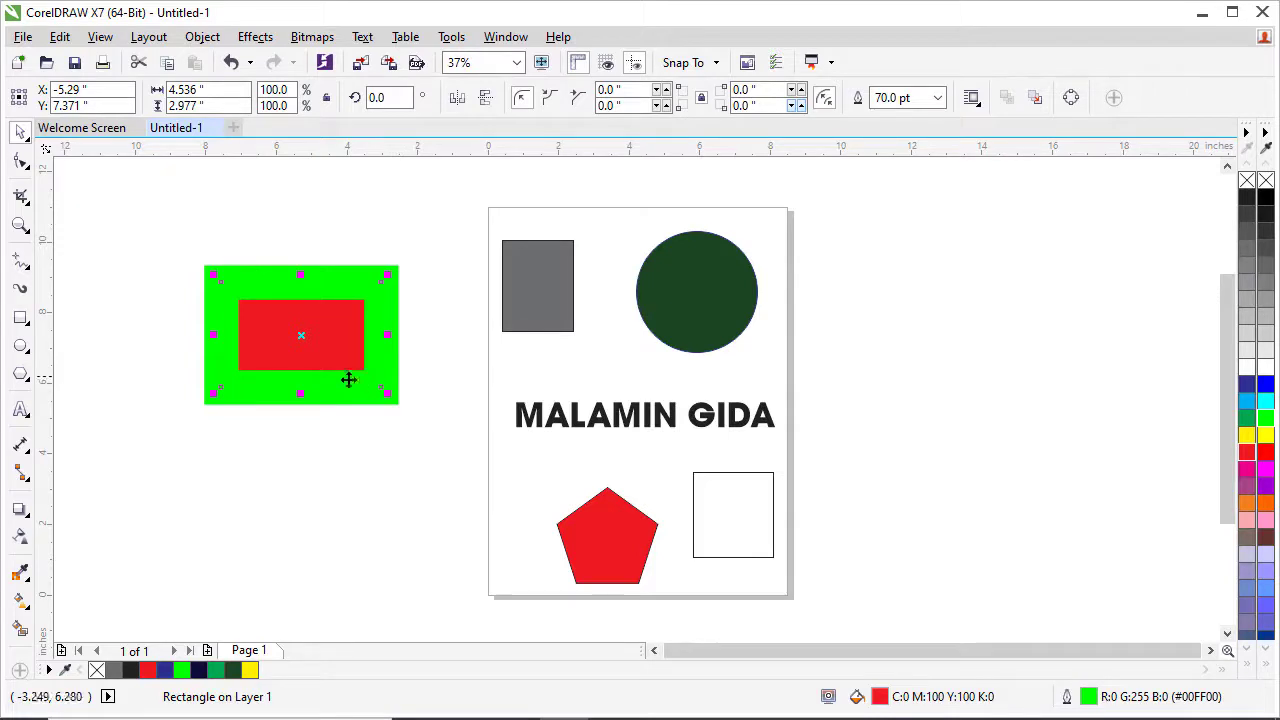
pyautogui.click(1247, 437)
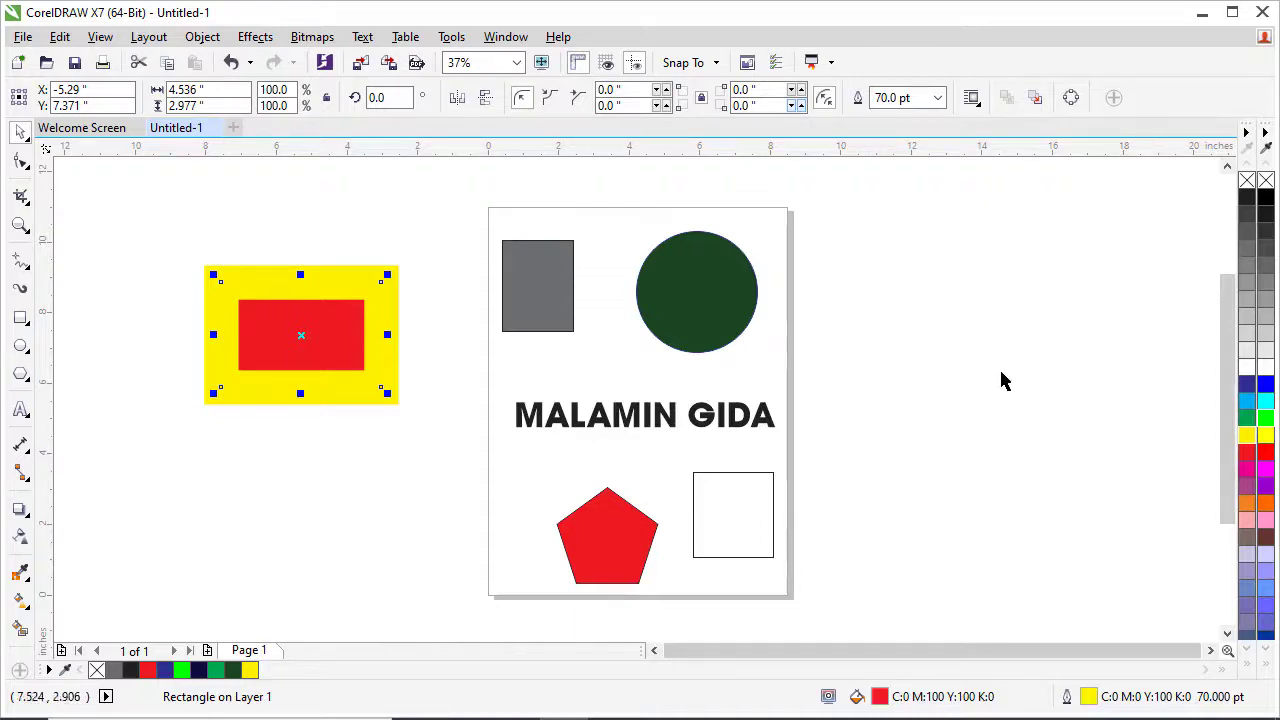
# - Remove both the outline and the fill from the rectangle beside the page, deselect it, and reselect it by marquee
pyautogui.rightClick(1247, 182)
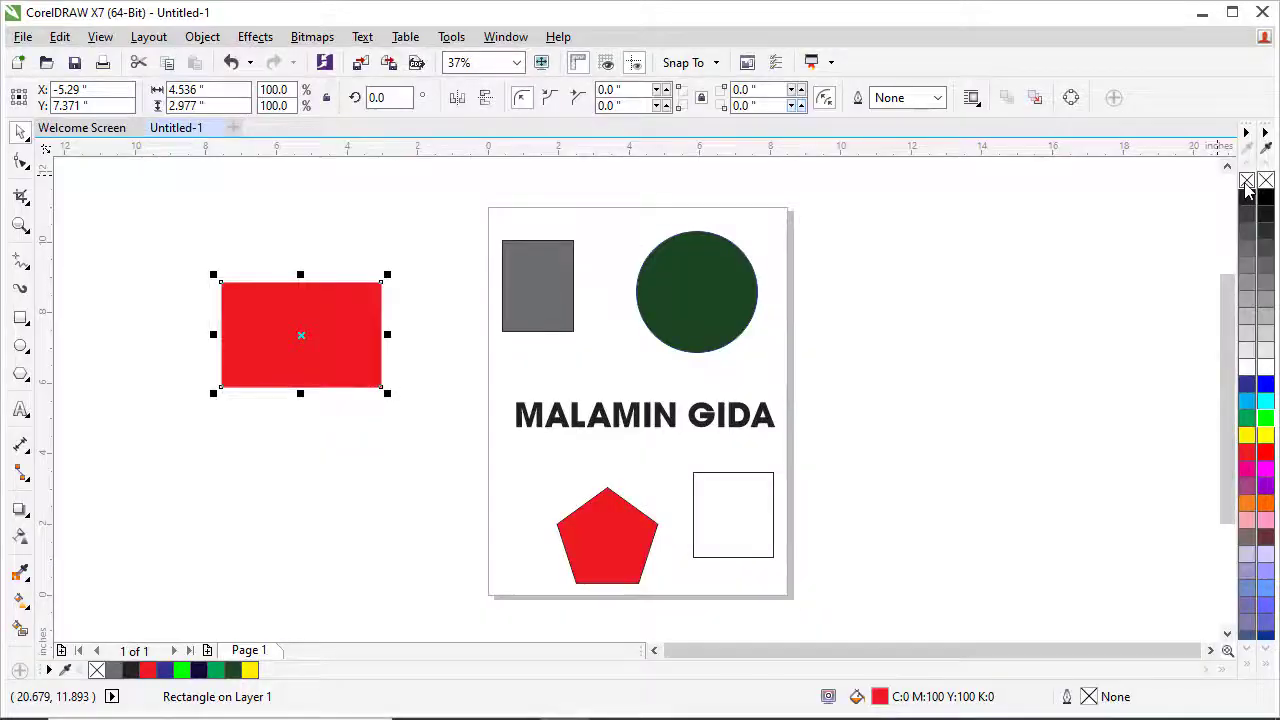
pyautogui.click(1247, 182)
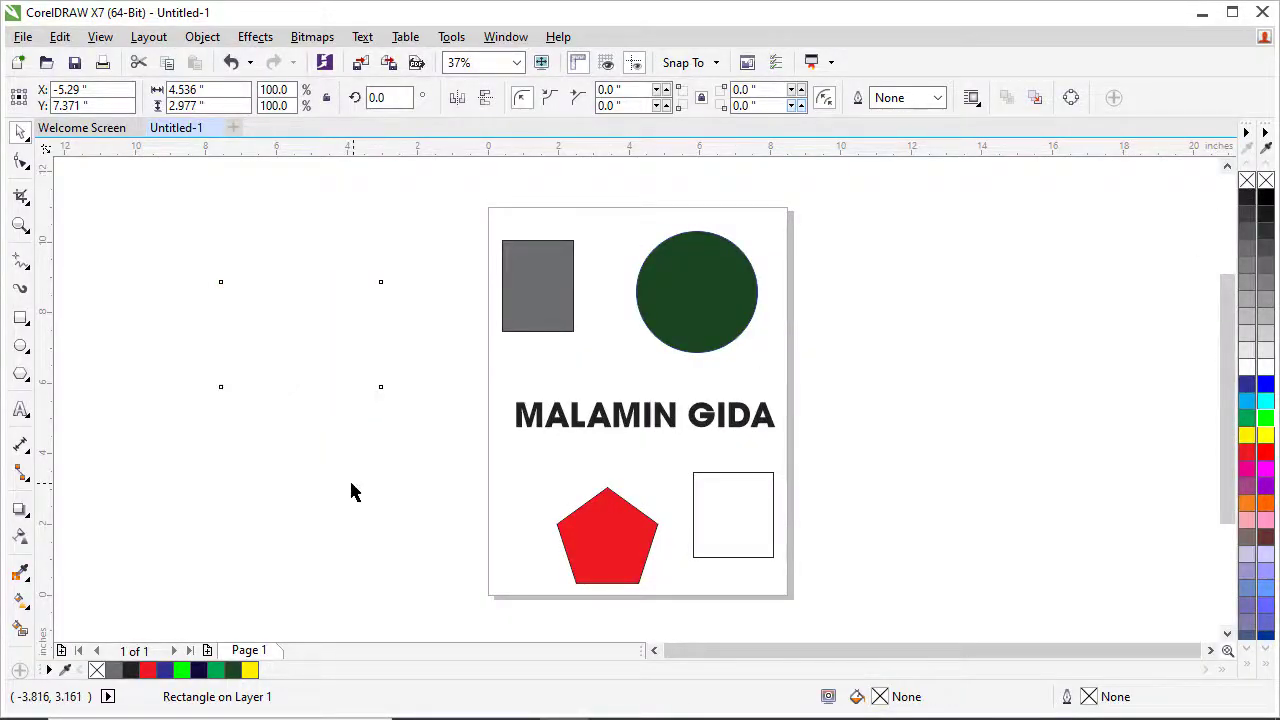
pyautogui.click(283, 232)
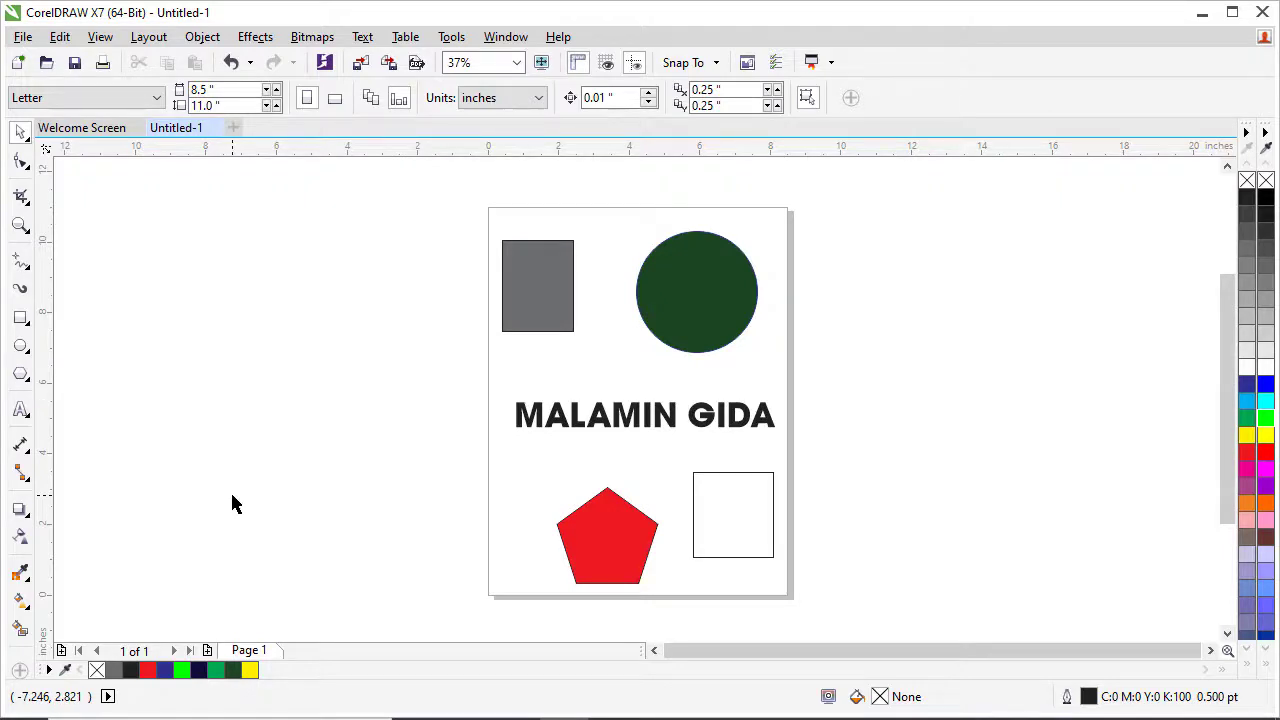
pyautogui.moveTo(180, 198); pyautogui.dragTo(463, 490)
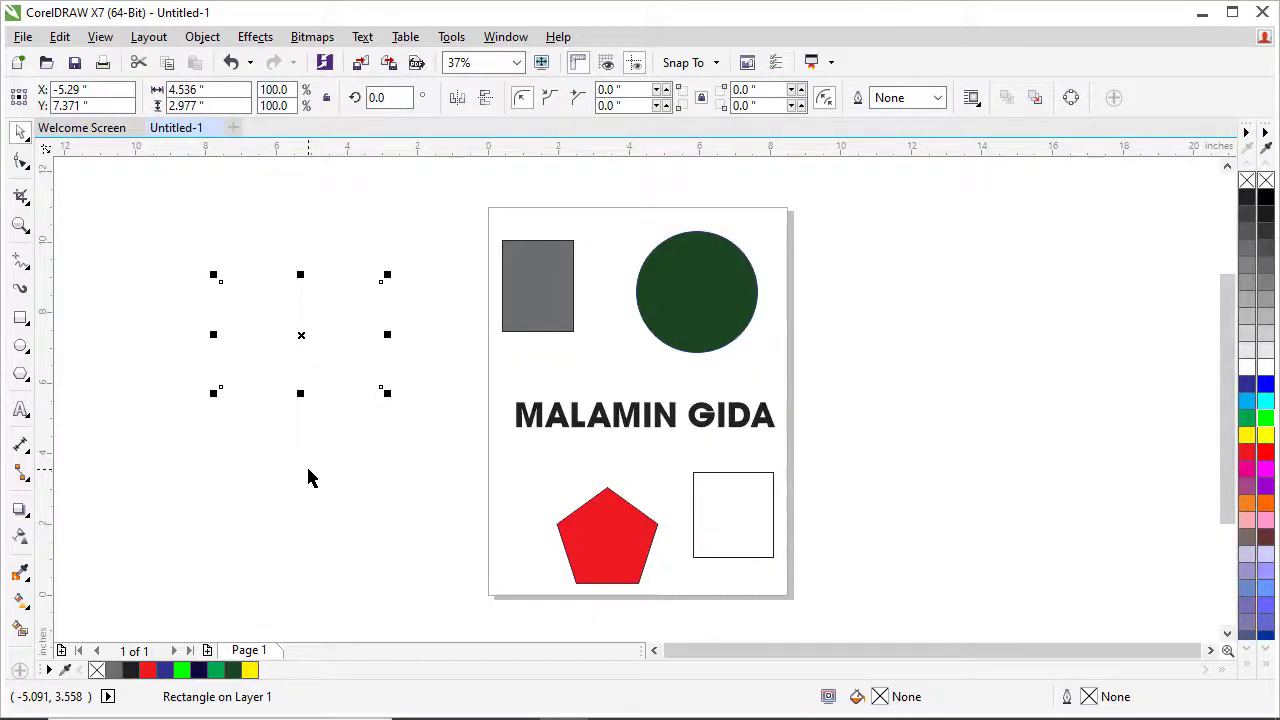
# - Fill the name text in the middle of the page with RGB orange (#FF6600)
pyautogui.click(645, 418)
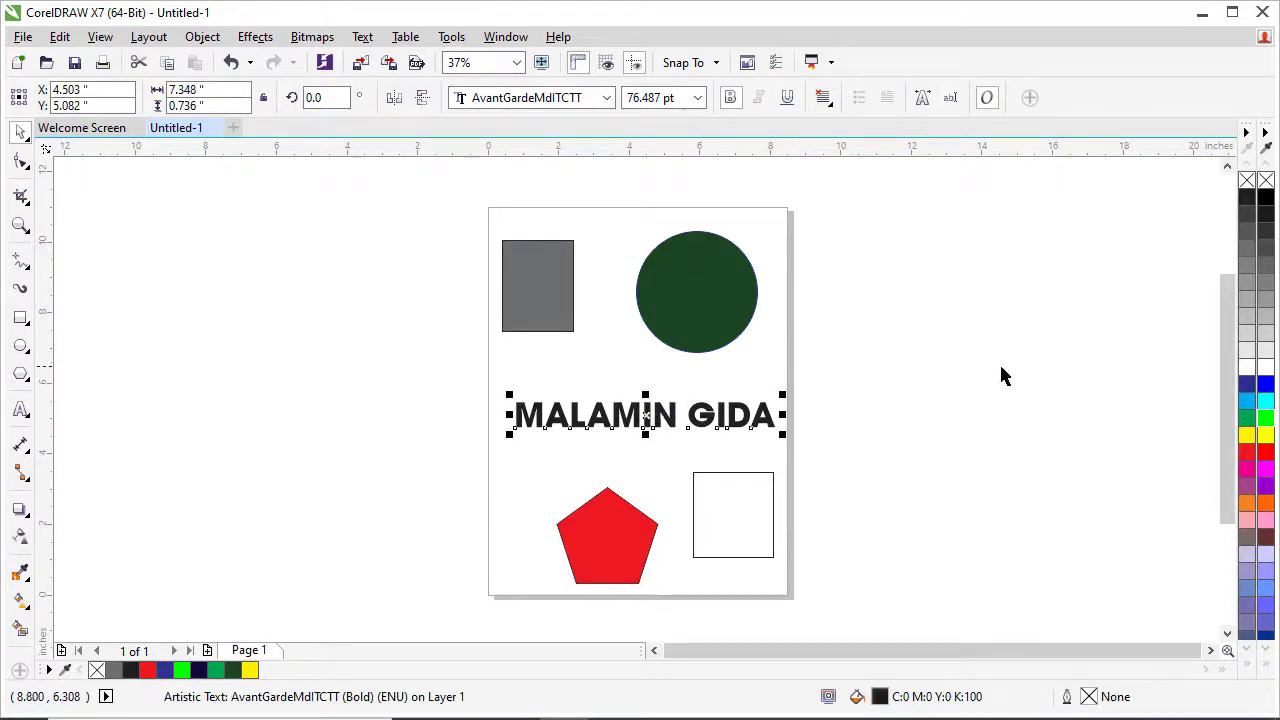
pyautogui.click(1267, 505)
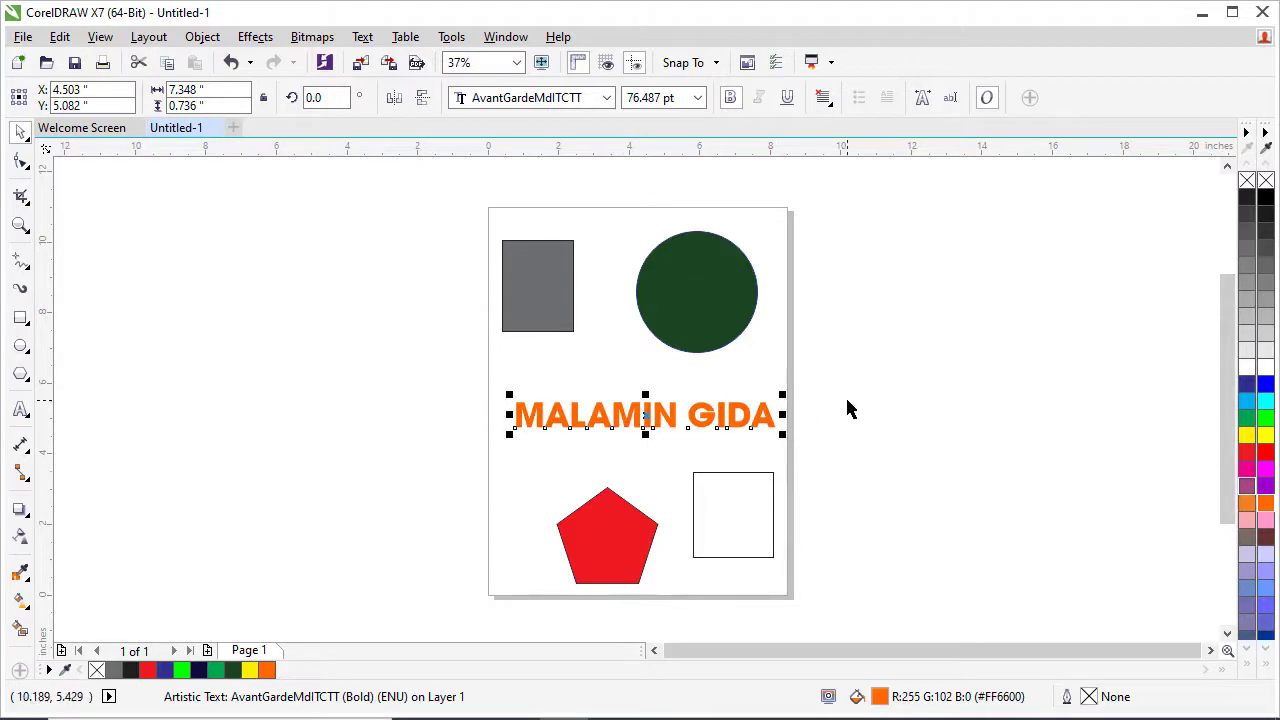